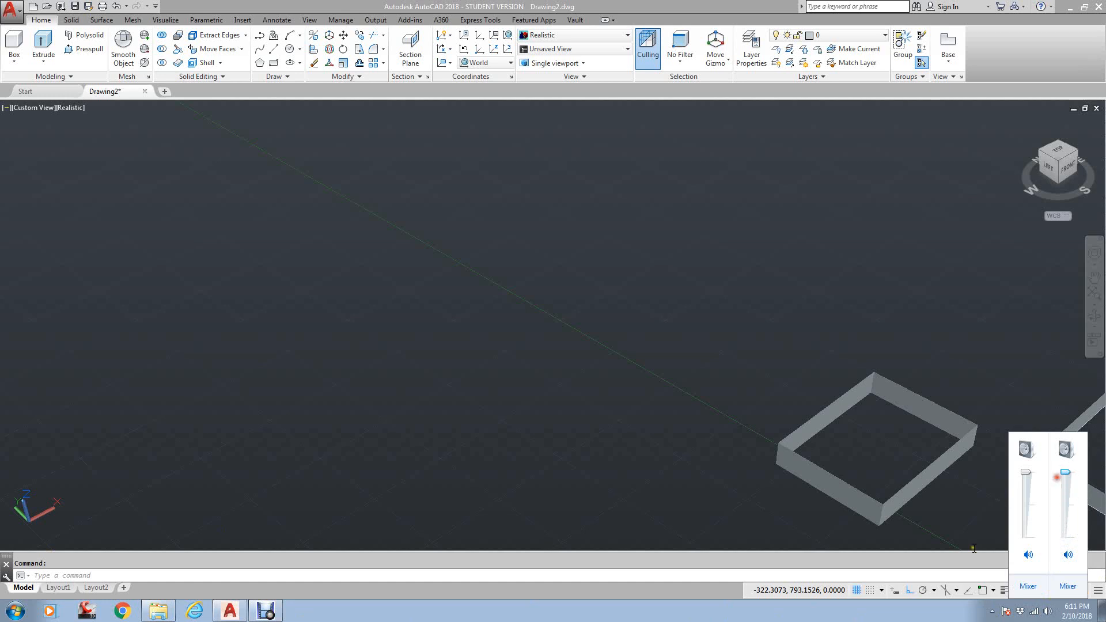
{"action": "left_click", "coordinate": [700, 612]}
{"action": "left_click", "coordinate": [476, 376]}
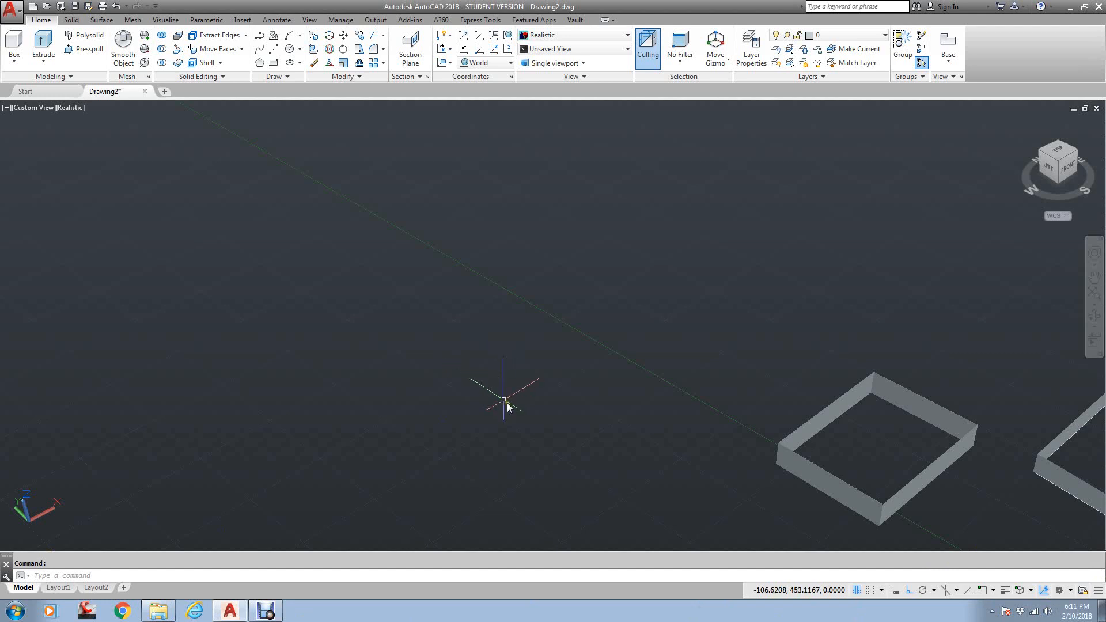
Draw a closed four-sided polyline in the empty area beyond the existing surface boxes.
{"action": "mouse_move", "coordinate": [424, 281]}
{"action": "middle_mouse_down"}
{"action": "mouse_move", "coordinate": [595, 370]}
{"action": "mouse_move", "coordinate": [624, 402]}
{"action": "middle_mouse_up"}
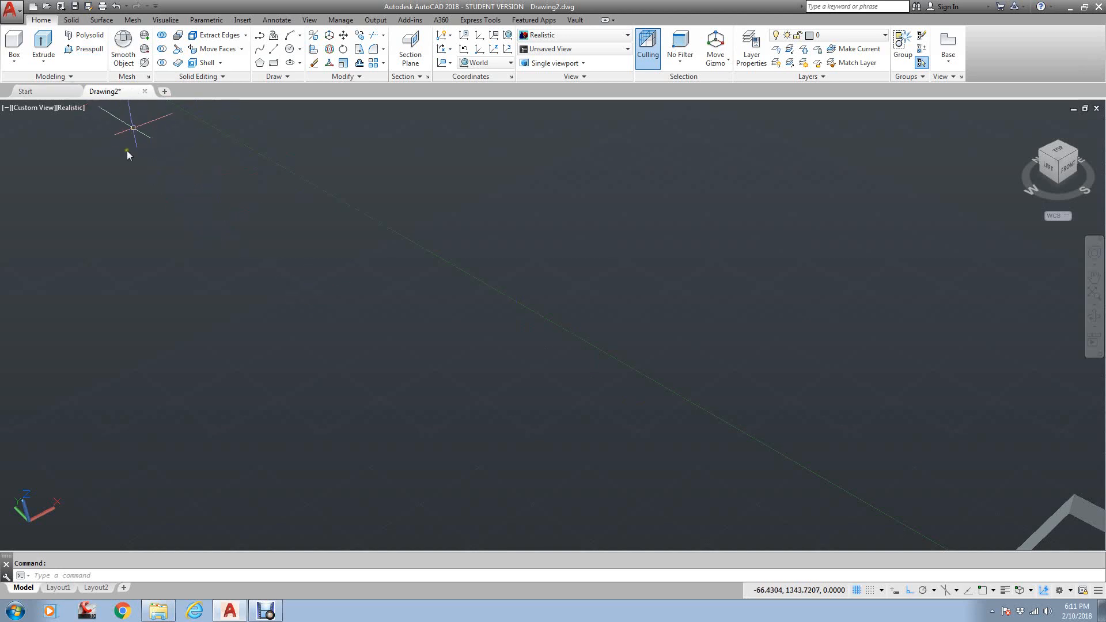
{"action": "scroll", "coordinate": [487, 285], "scroll_direction": "down", "scroll_amount": 3}
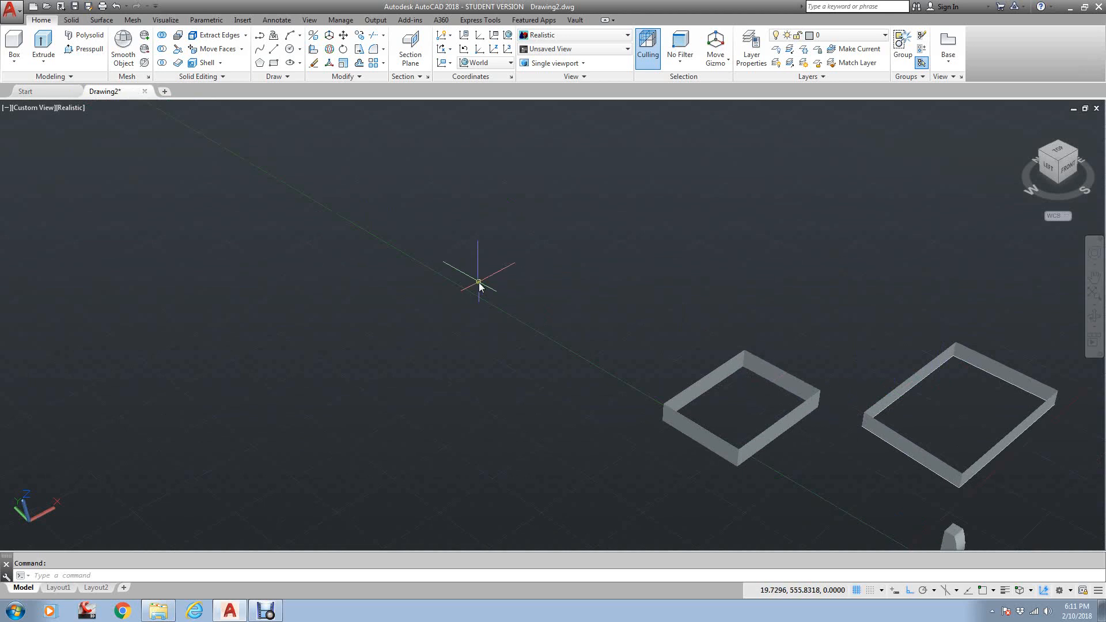
{"action": "scroll", "coordinate": [487, 288], "scroll_direction": "up", "scroll_amount": 3}
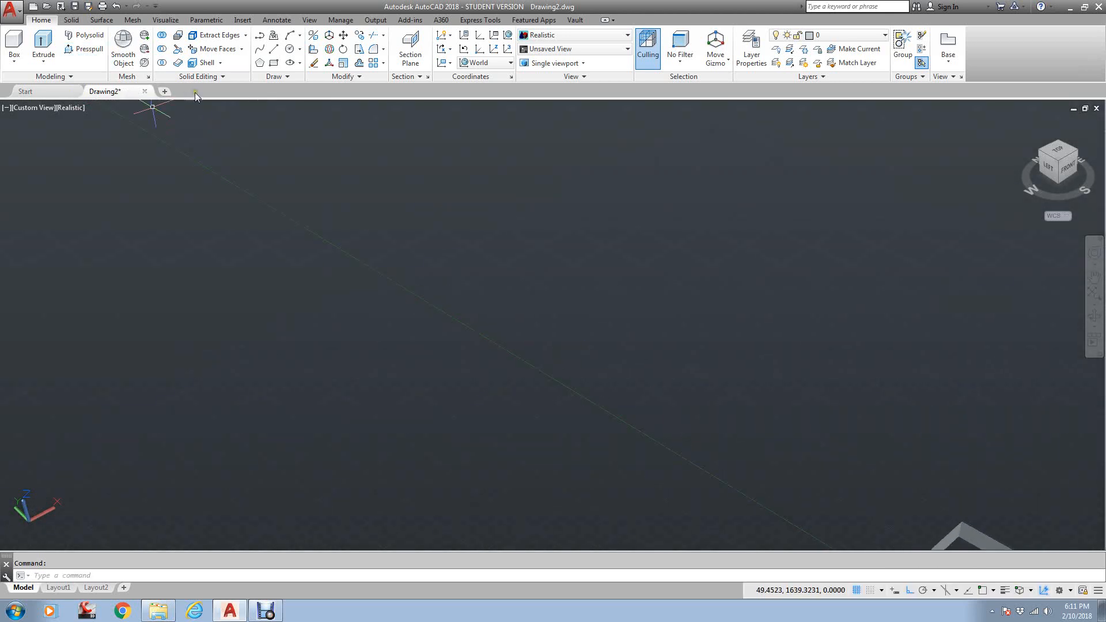
{"action": "left_click", "coordinate": [260, 37]}
{"action": "left_click", "coordinate": [411, 308]}
{"action": "left_click", "coordinate": [547, 237]}
{"action": "left_click", "coordinate": [625, 307]}
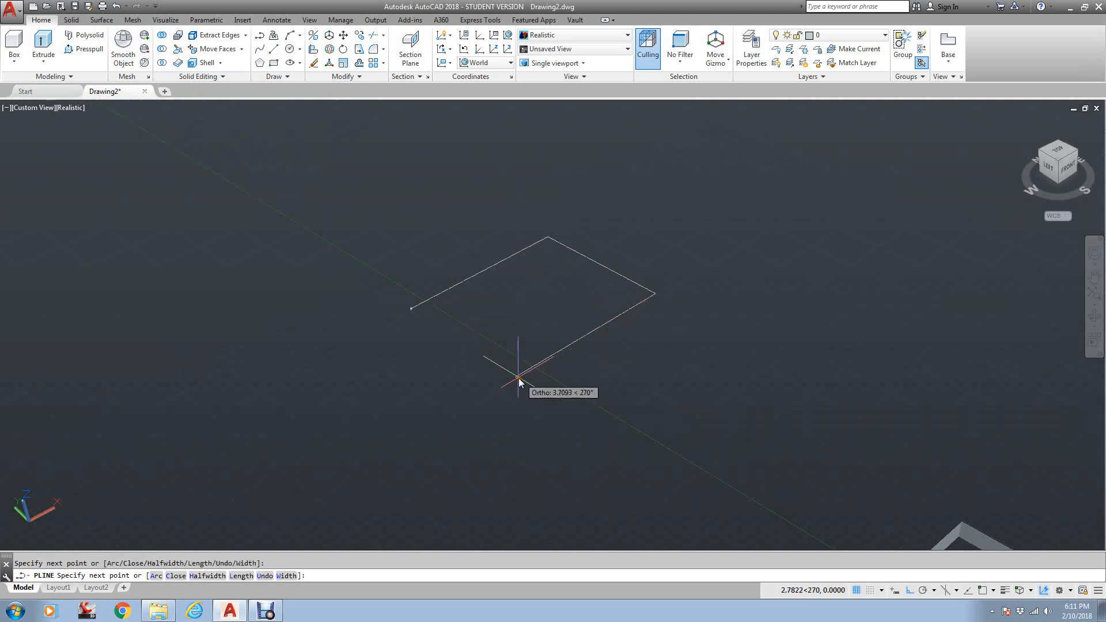
{"action": "left_click", "coordinate": [517, 378]}
{"action": "type", "text": "c"}
{"action": "key", "text": "Return"}
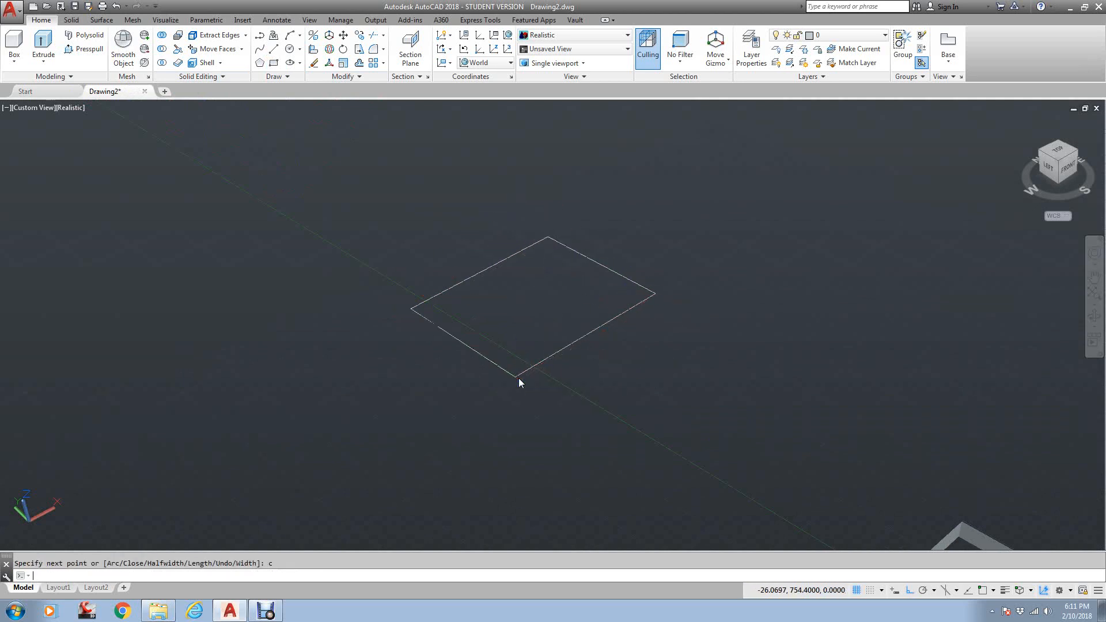
Extrude the closed polyline upward in Surface mode to a freely picked height.
{"action": "left_click", "coordinate": [44, 46]}
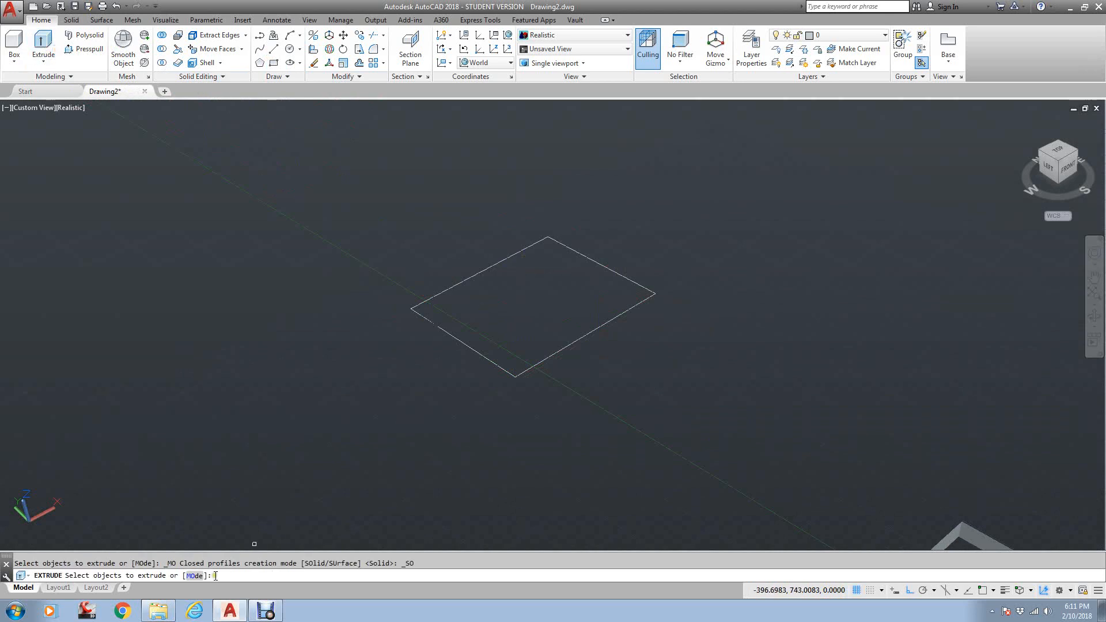
{"action": "left_click", "coordinate": [195, 575]}
{"action": "left_click", "coordinate": [221, 576]}
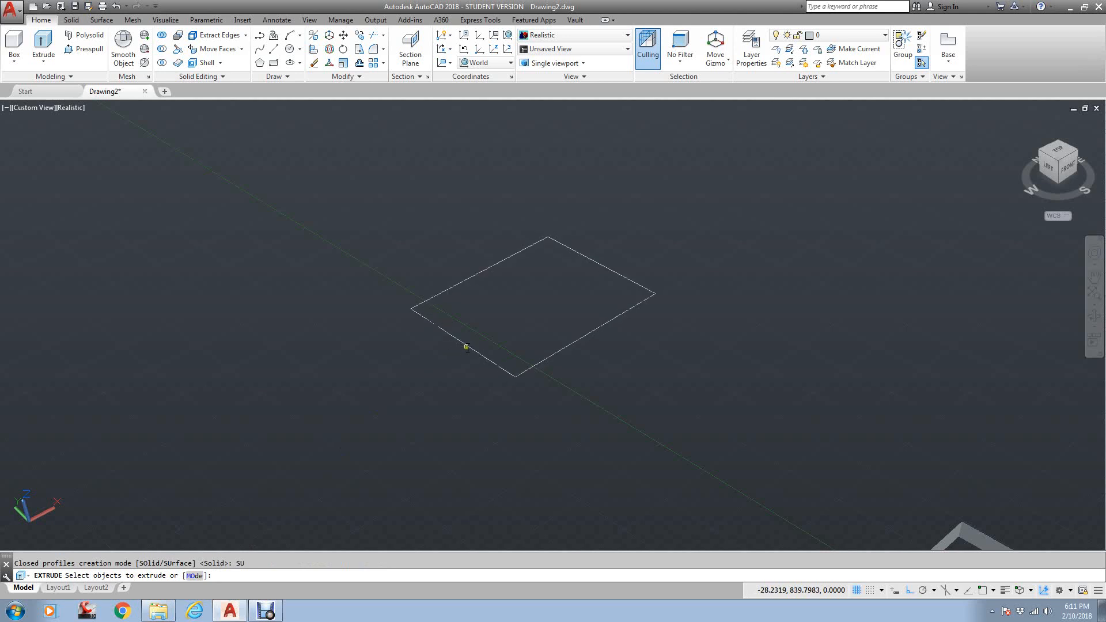
{"action": "left_click", "coordinate": [466, 346]}
{"action": "key", "text": "Return"}
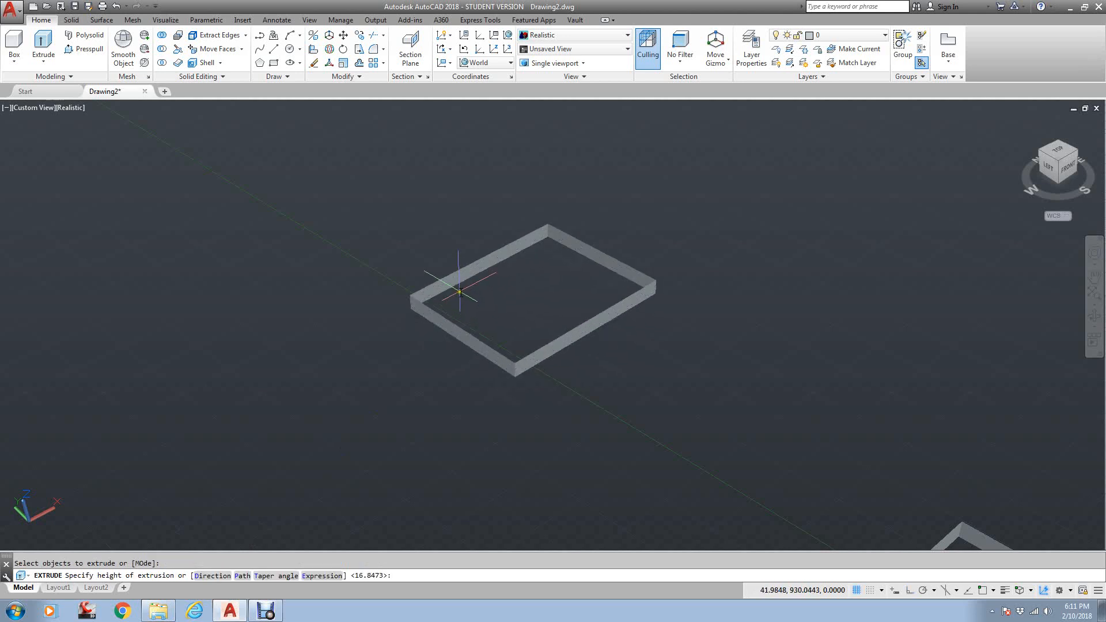
{"action": "left_click", "coordinate": [469, 360]}
Draw a closed four-sided polysolid with a height of 10 beyond the newly extruded surface.
{"action": "middle_click_drag", "start_coordinate": [180, 281], "coordinate": [343, 363]}
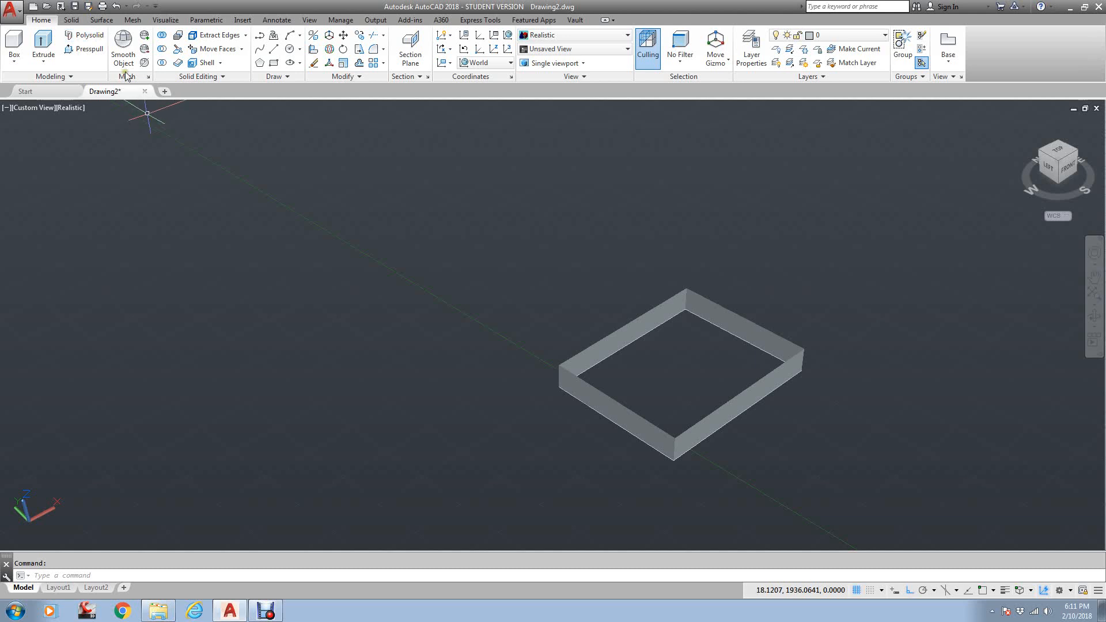
{"action": "left_click", "coordinate": [90, 36]}
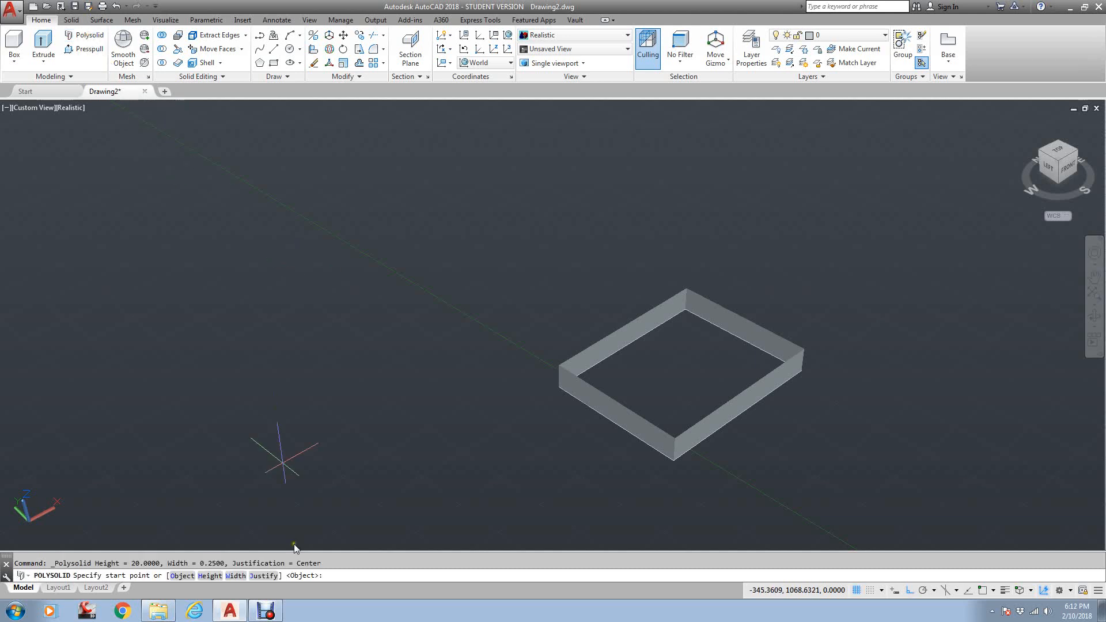
{"action": "left_click", "coordinate": [211, 575]}
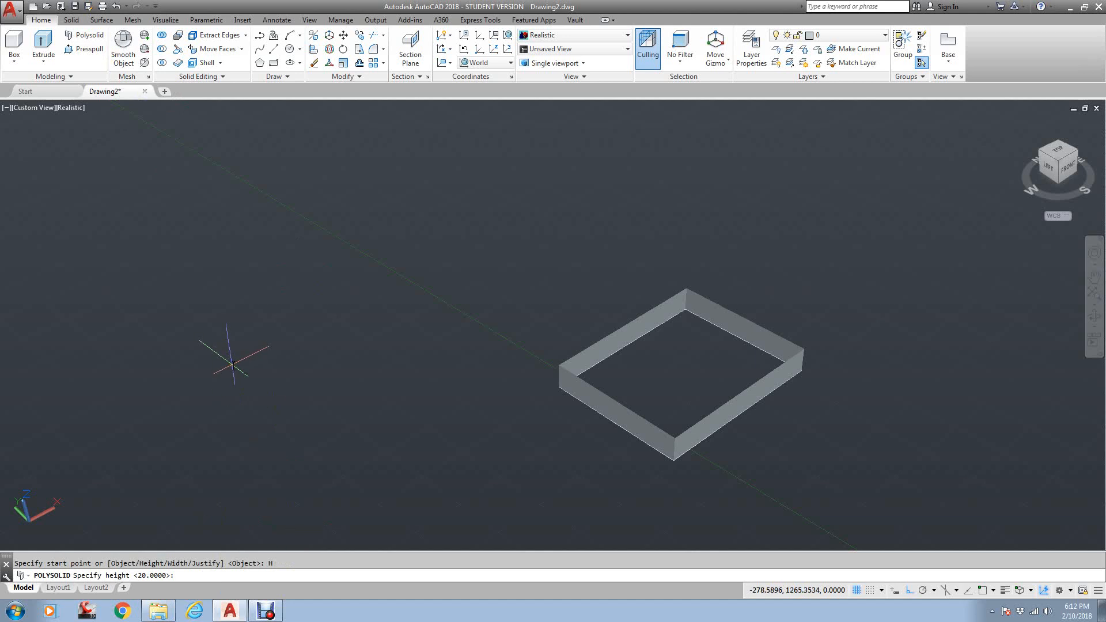
{"action": "type", "text": "10"}
{"action": "key", "text": "Return"}
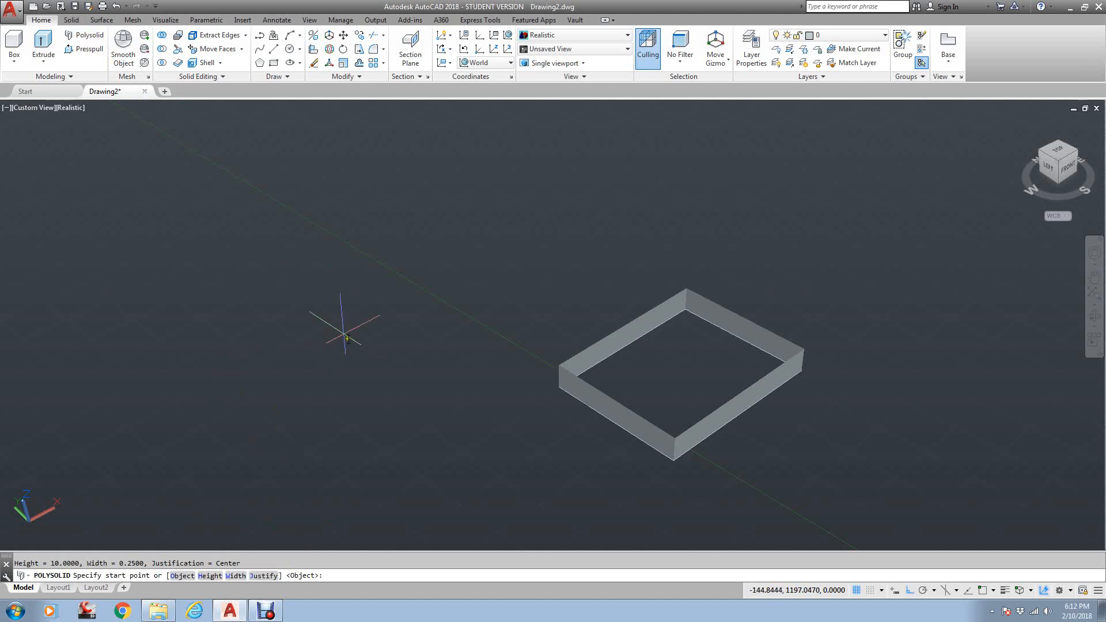
{"action": "left_click", "coordinate": [211, 259]}
{"action": "left_click", "coordinate": [360, 191]}
{"action": "left_click", "coordinate": [467, 283]}
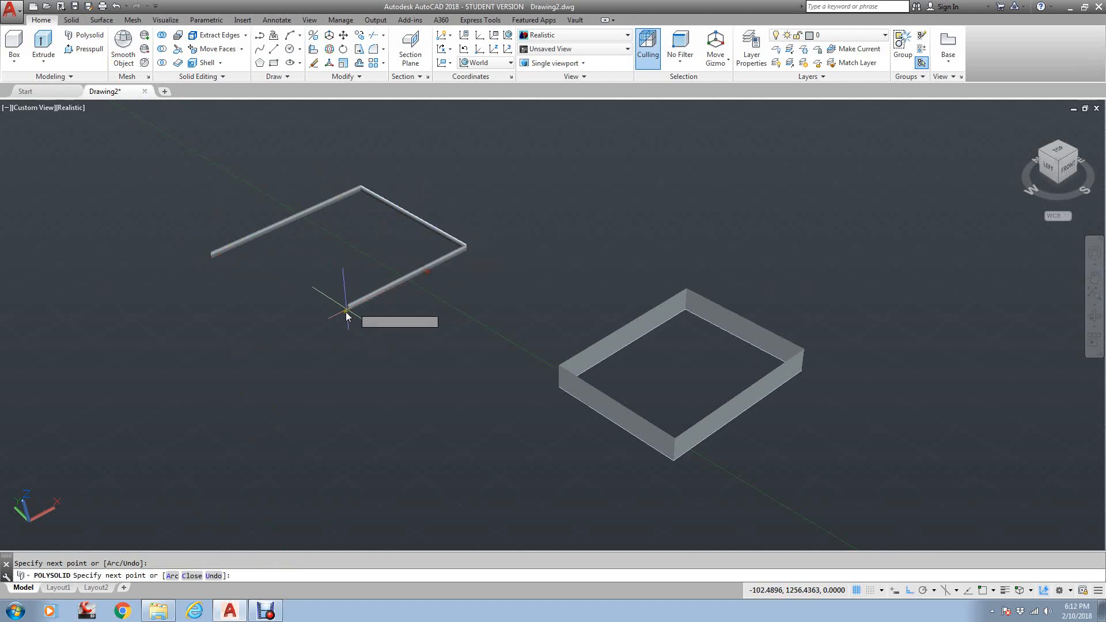
{"action": "left_click", "coordinate": [301, 330]}
{"action": "type", "text": "c"}
{"action": "key", "text": "Return"}
Examine the properties of the closed polysolid.
{"action": "scroll", "coordinate": [405, 303], "scroll_direction": "up", "scroll_amount": 2}
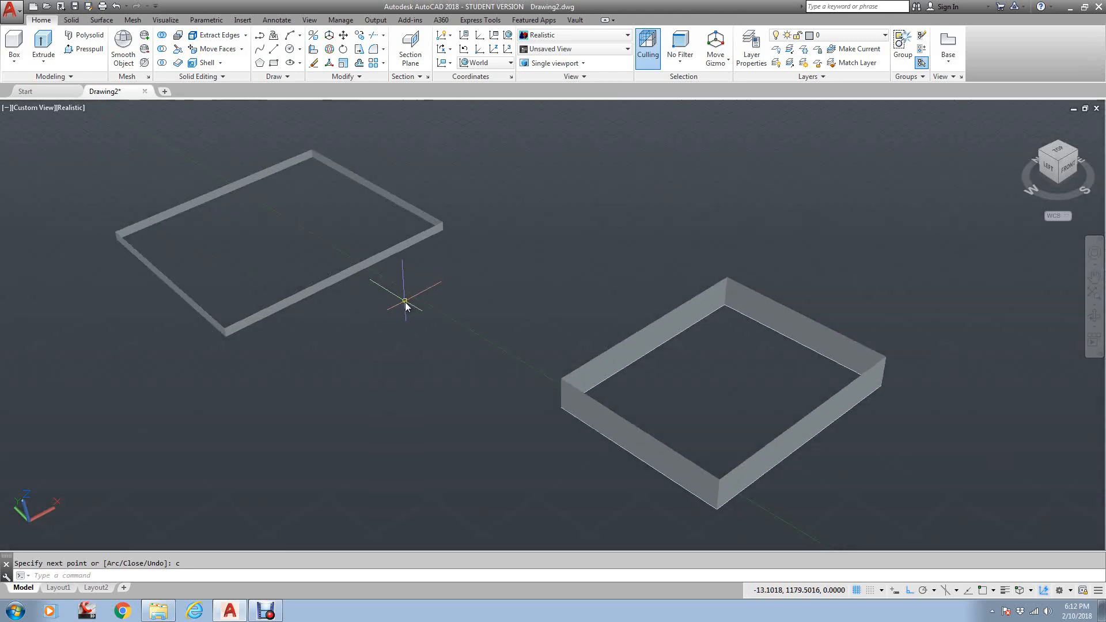
{"action": "left_click", "coordinate": [399, 251]}
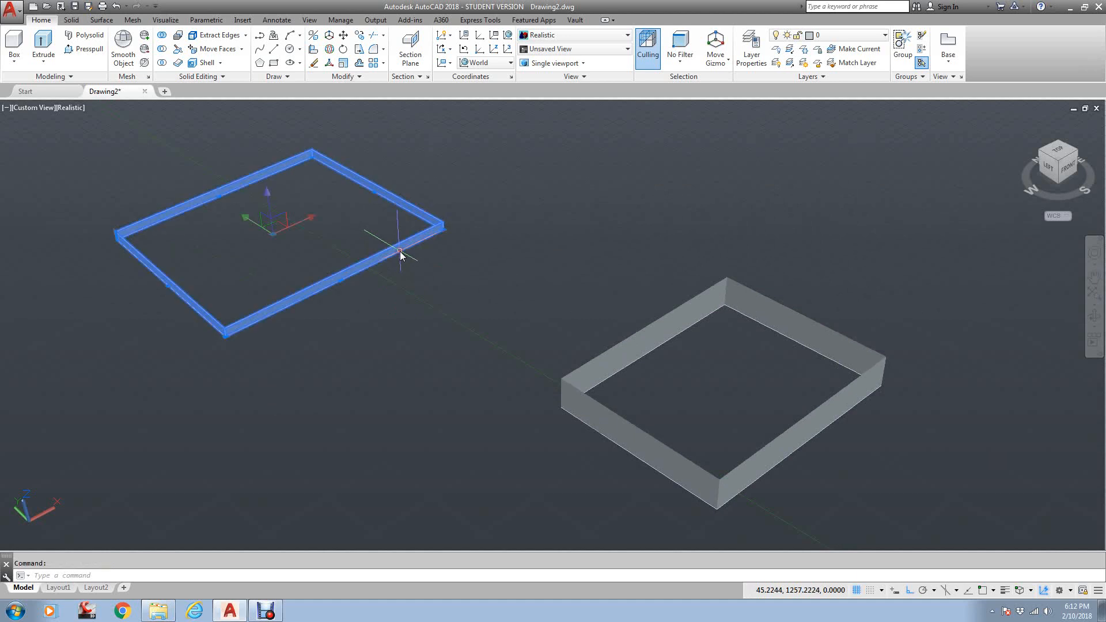
{"action": "type", "text": "ch"}
{"action": "key", "text": "Return"}
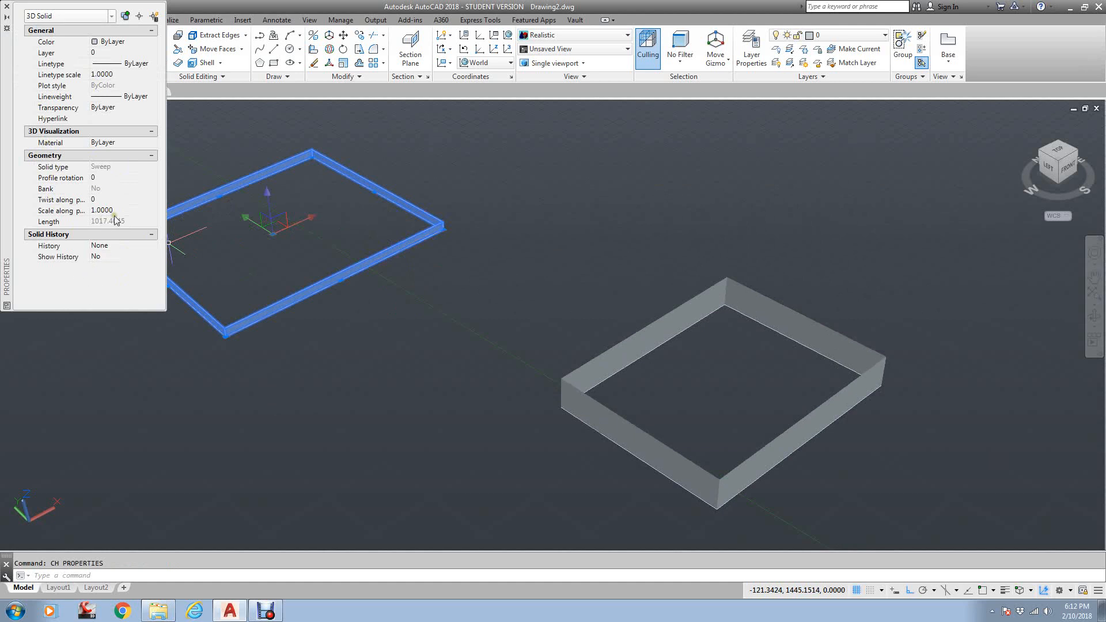
{"action": "left_click", "coordinate": [7, 7]}
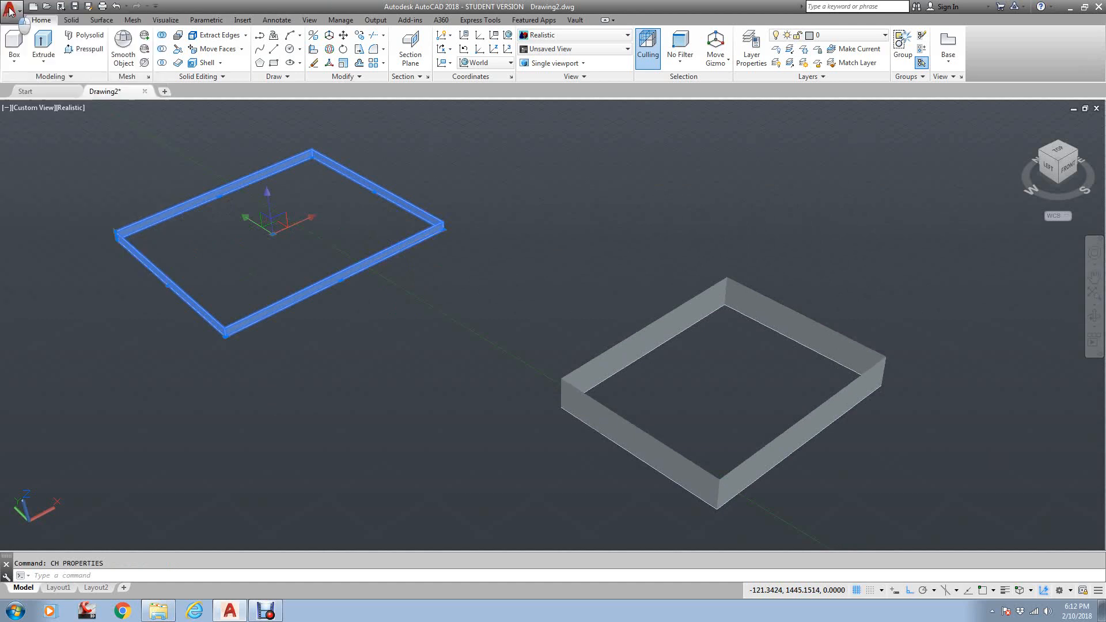
Move the closed polysolid upward along the Z axis by about 38 units and stretch its near corner outward.
{"action": "left_click", "coordinate": [273, 235]}
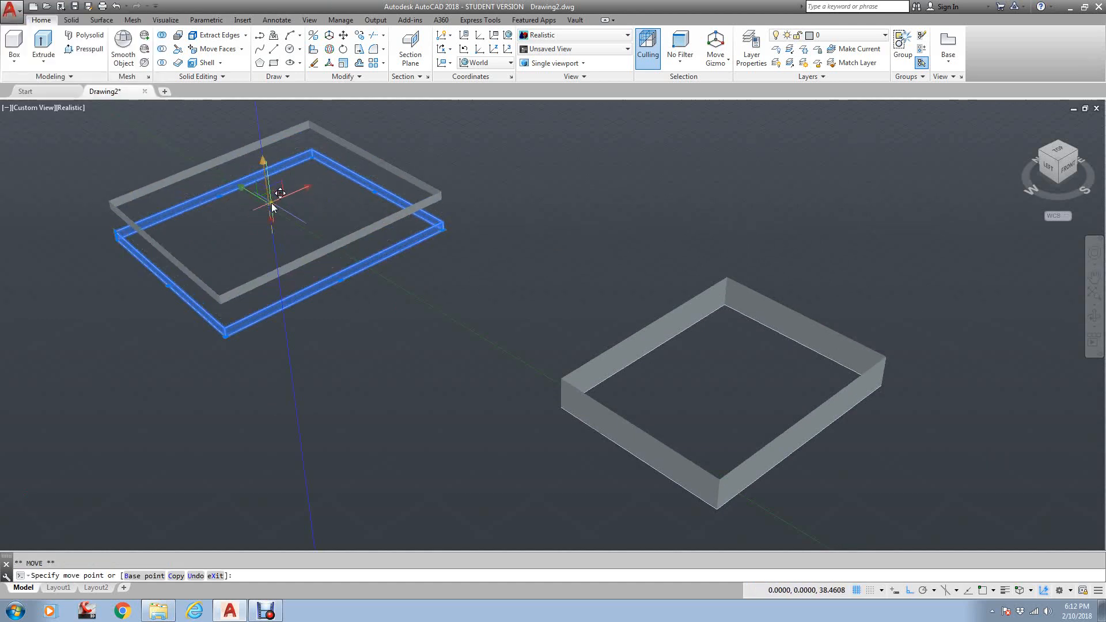
{"action": "left_click", "coordinate": [271, 204]}
{"action": "middle_click_drag", "start_coordinate": [295, 284], "coordinate": [308, 330]}
{"action": "scroll", "coordinate": [289, 334], "scroll_direction": "up", "scroll_amount": 1}
{"action": "scroll", "coordinate": [288, 333], "scroll_direction": "up", "scroll_amount": 1}
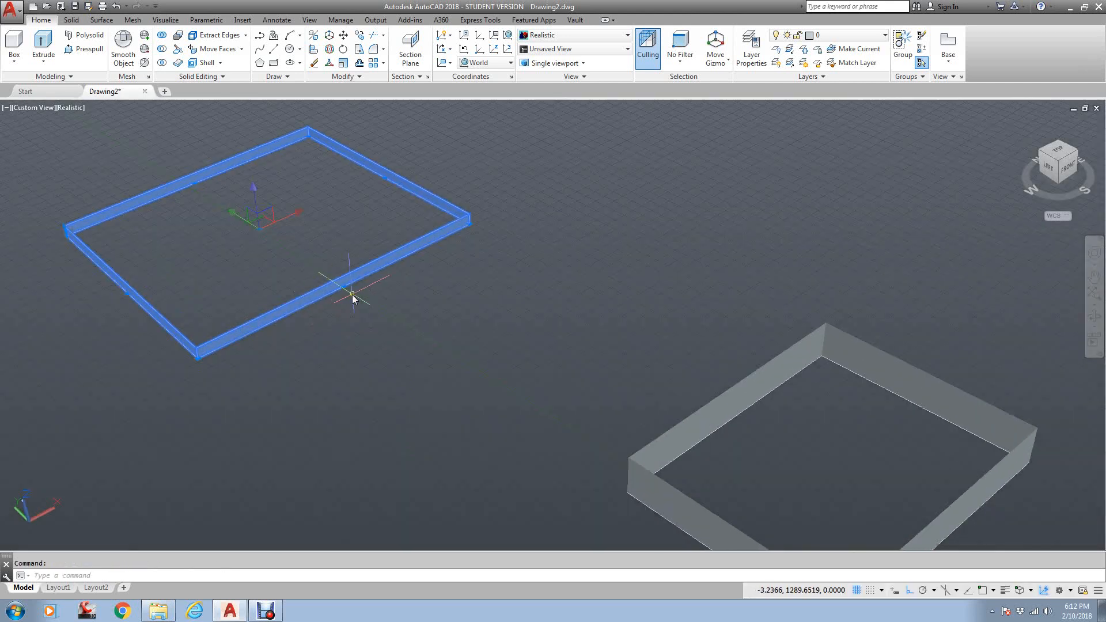
{"action": "left_click", "coordinate": [342, 275]}
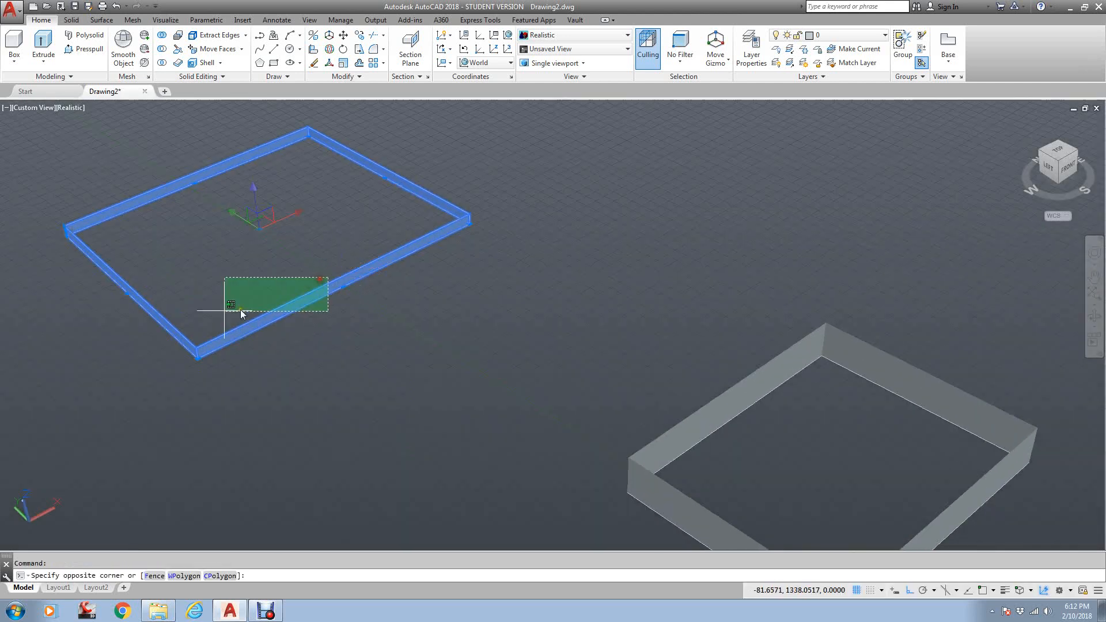
{"action": "left_click", "coordinate": [198, 361]}
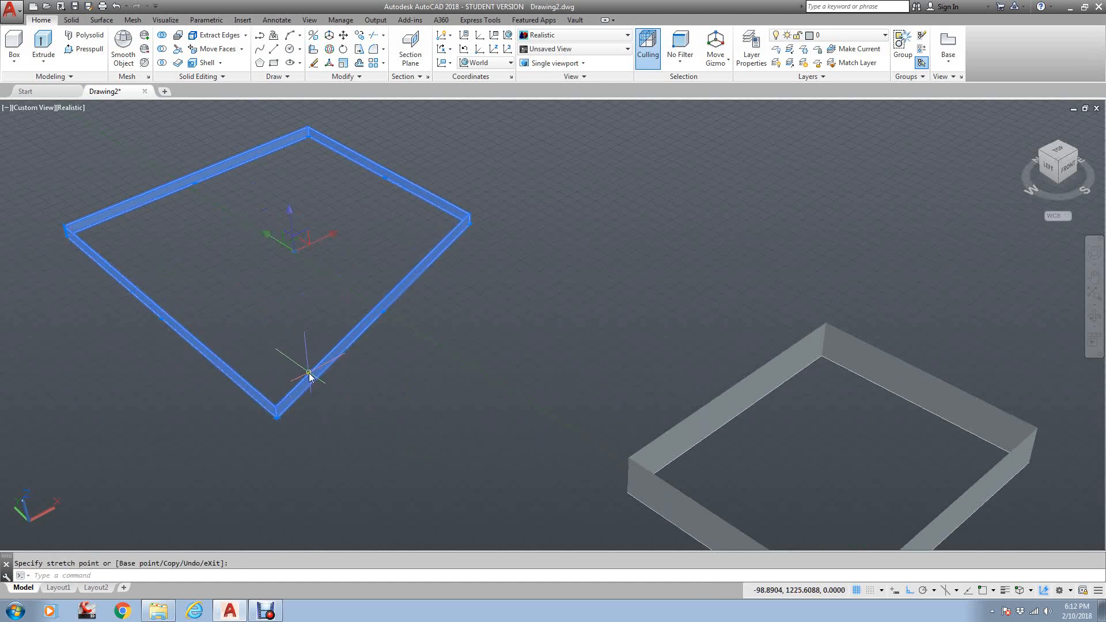
{"action": "key", "text": "Escape"}
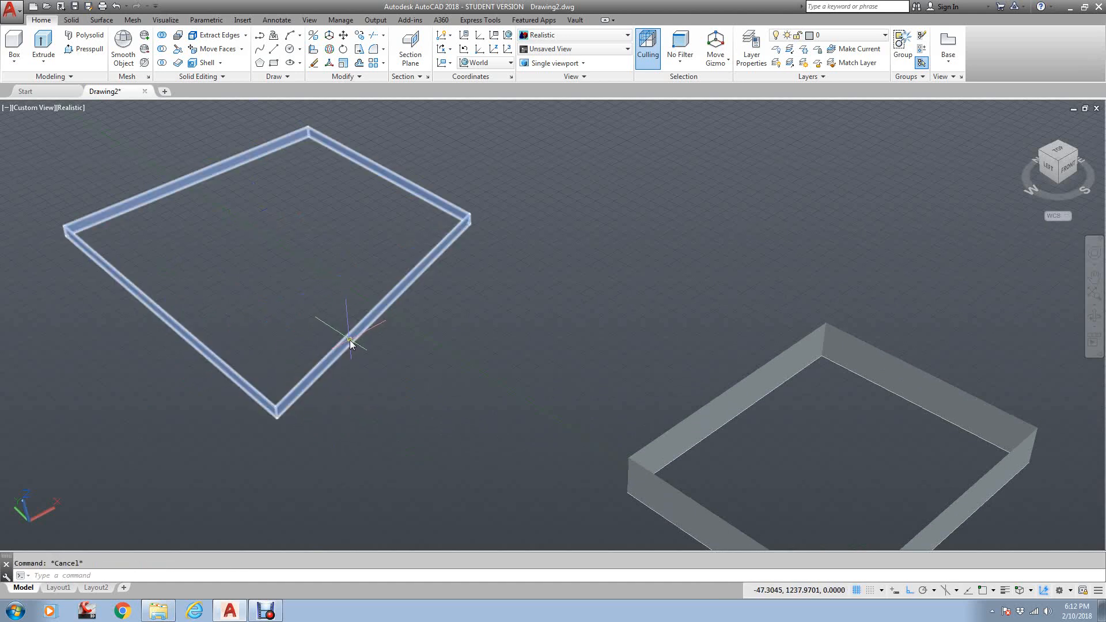
Erase the stretched closed polysolid.
{"action": "type", "text": "e"}
{"action": "key", "text": "Return"}
{"action": "left_click", "coordinate": [348, 340]}
{"action": "key", "text": "Return"}
Draw an open three-segment polysolid, 30 high and 5 wide, beyond the surface box, placing the last segment with ortho off.
{"action": "left_click", "coordinate": [85, 34]}
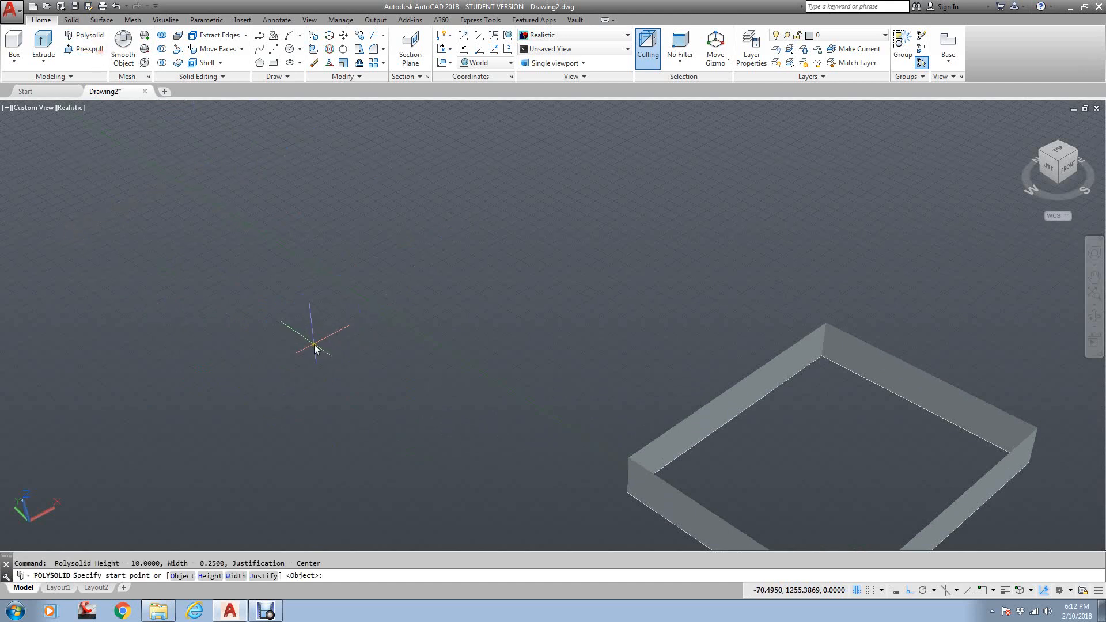
{"action": "left_click", "coordinate": [211, 576]}
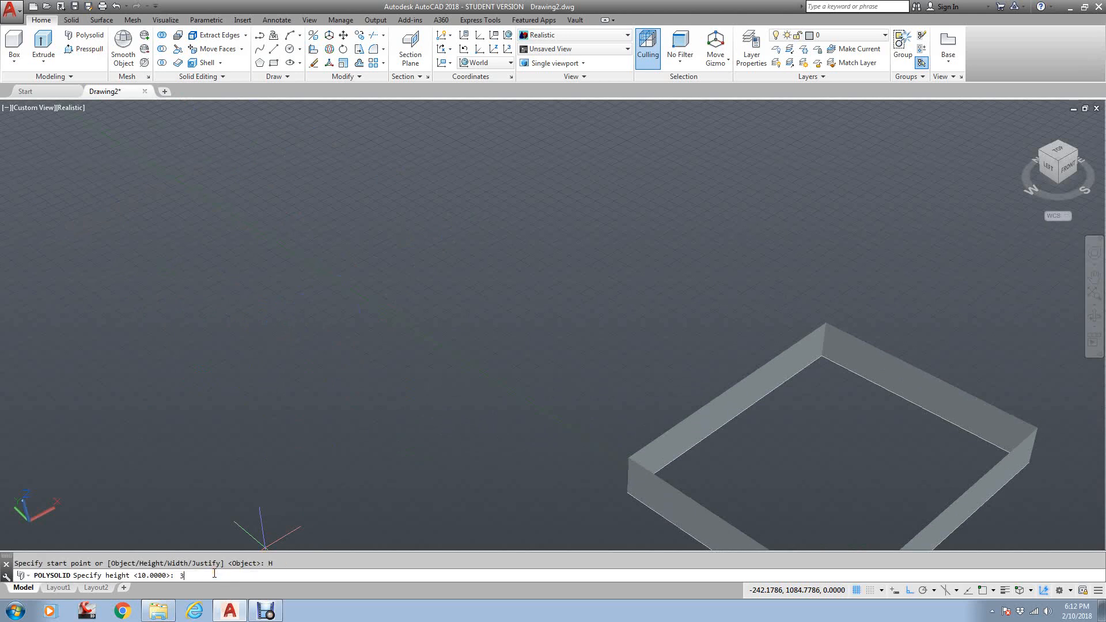
{"action": "type", "text": "30"}
{"action": "key", "text": "Return"}
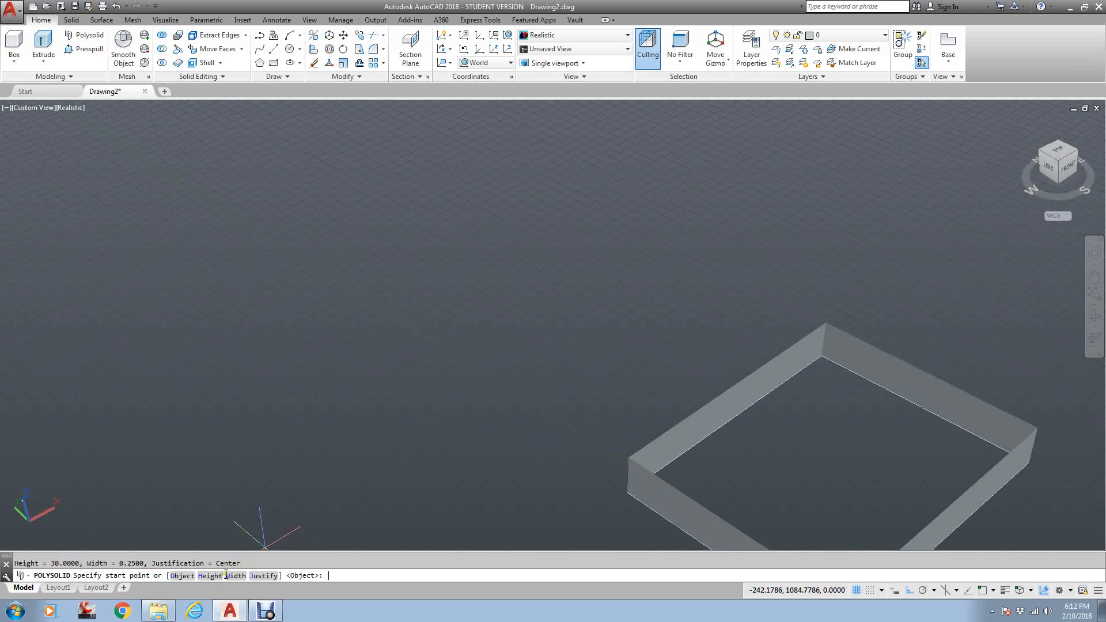
{"action": "left_click", "coordinate": [234, 576]}
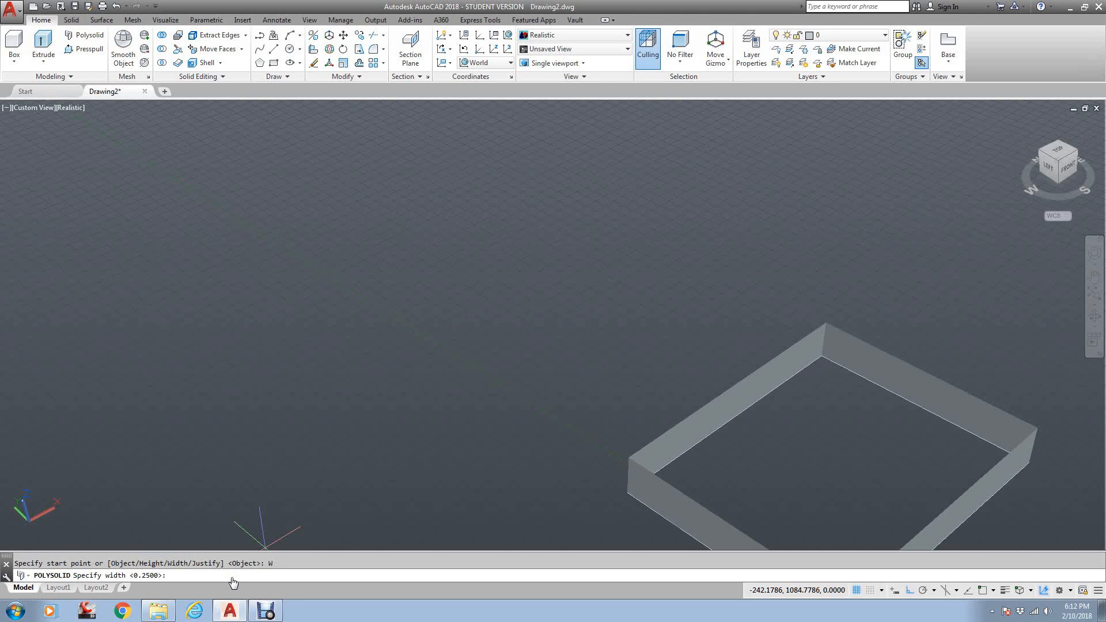
{"action": "key", "text": "Return"}
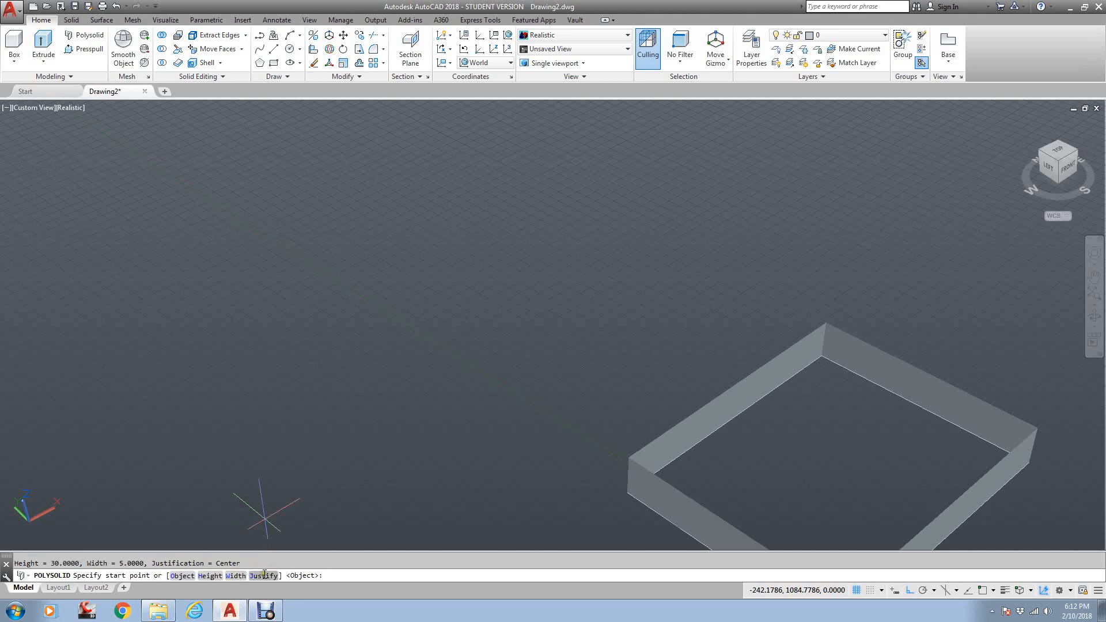
{"action": "left_click", "coordinate": [186, 263]}
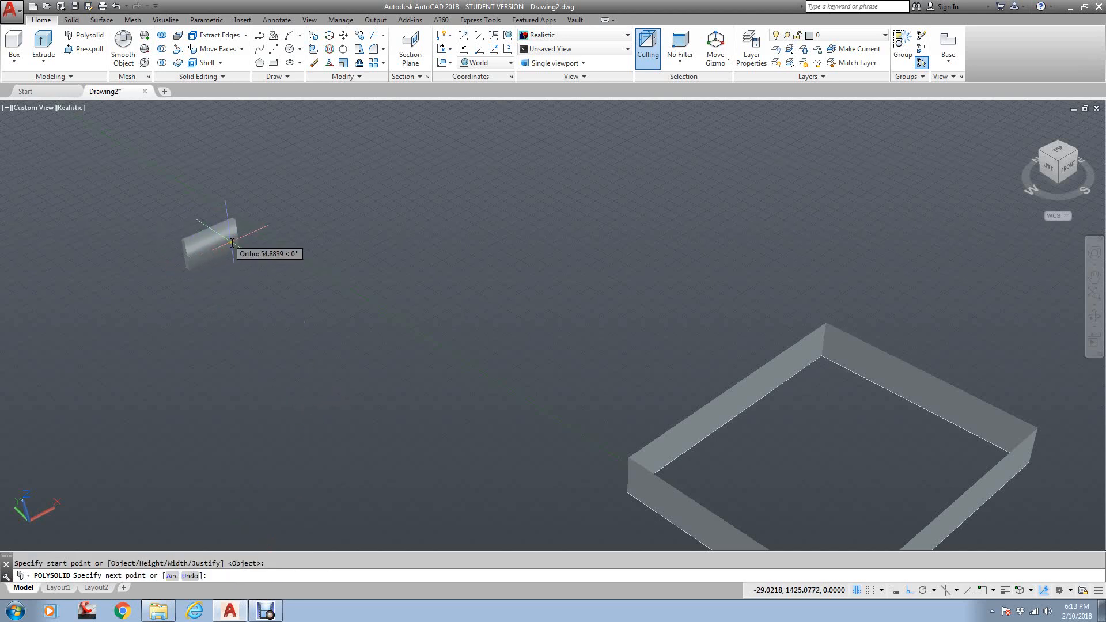
{"action": "left_click", "coordinate": [448, 156]}
{"action": "left_click", "coordinate": [662, 239]}
{"action": "key", "text": "F8"}
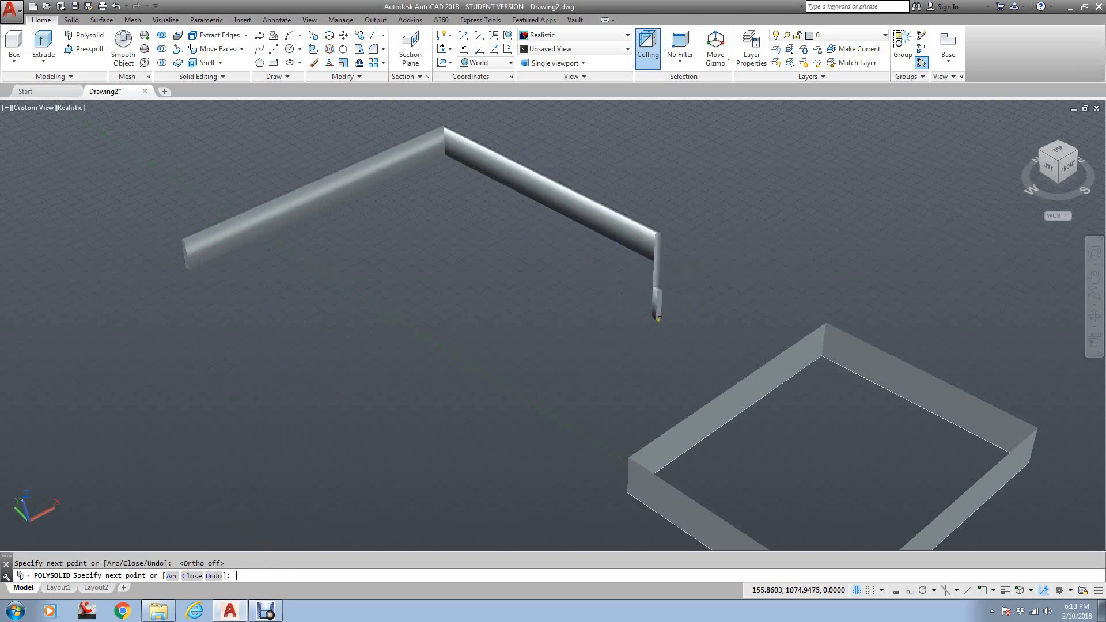
{"action": "key", "text": "Return"}
Examine the open polysolid's free end up close from a raised front view.
{"action": "scroll", "coordinate": [674, 308], "scroll_direction": "up", "scroll_amount": 2}
{"action": "scroll", "coordinate": [701, 281], "scroll_direction": "up", "scroll_amount": 1}
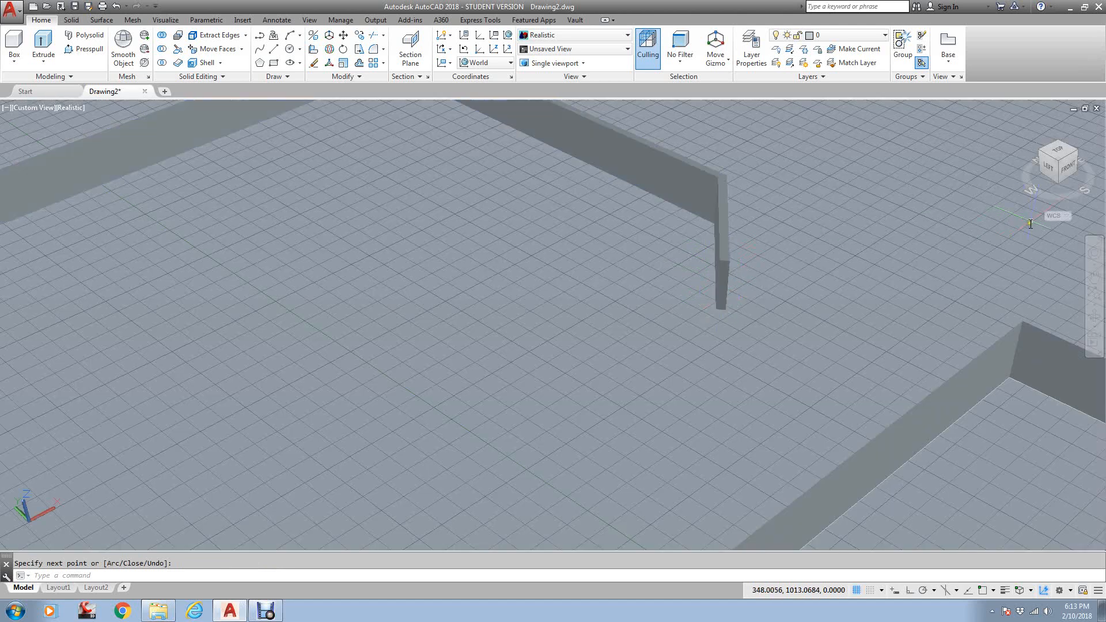
{"action": "left_click", "coordinate": [1059, 173]}
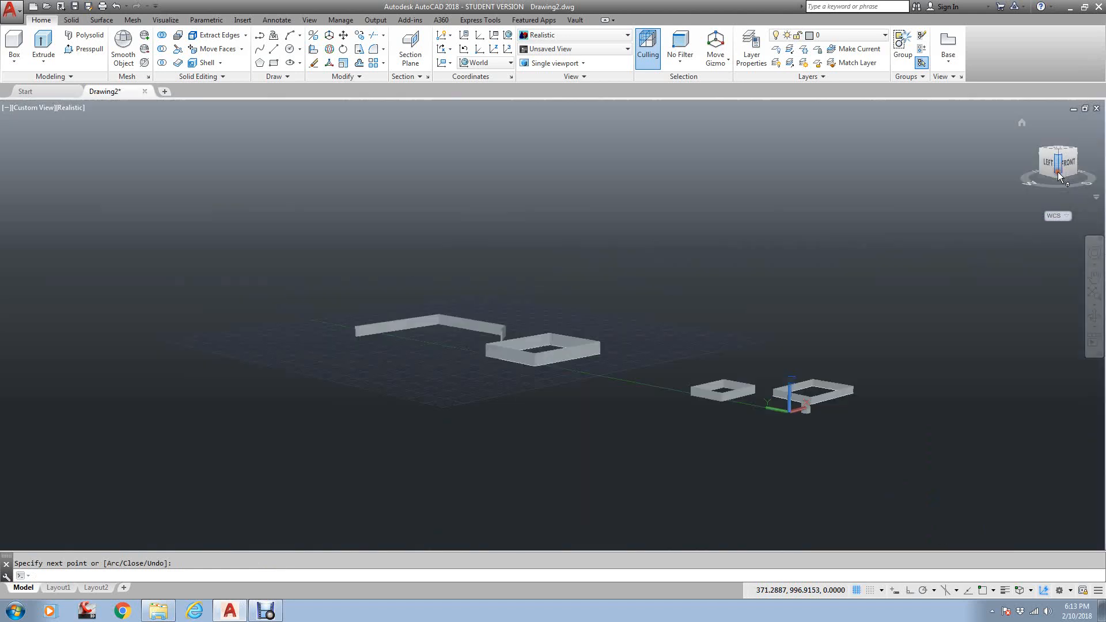
{"action": "left_click", "coordinate": [1056, 152]}
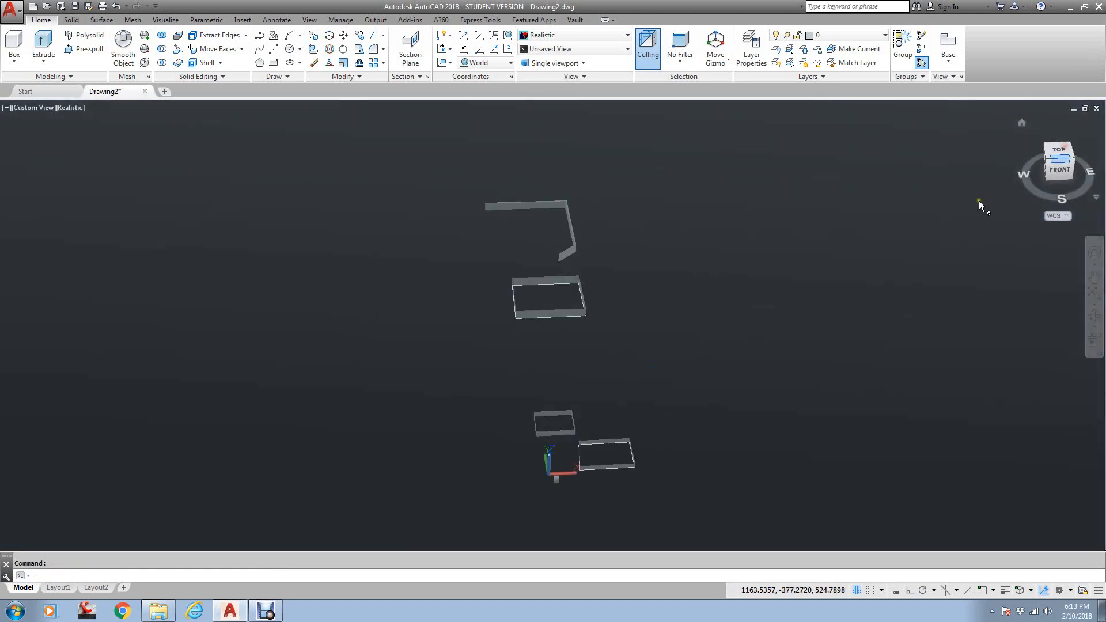
{"action": "scroll", "coordinate": [528, 248], "scroll_direction": "up", "scroll_amount": 3}
{"action": "middle_click_drag", "start_coordinate": [612, 164], "coordinate": [602, 258]}
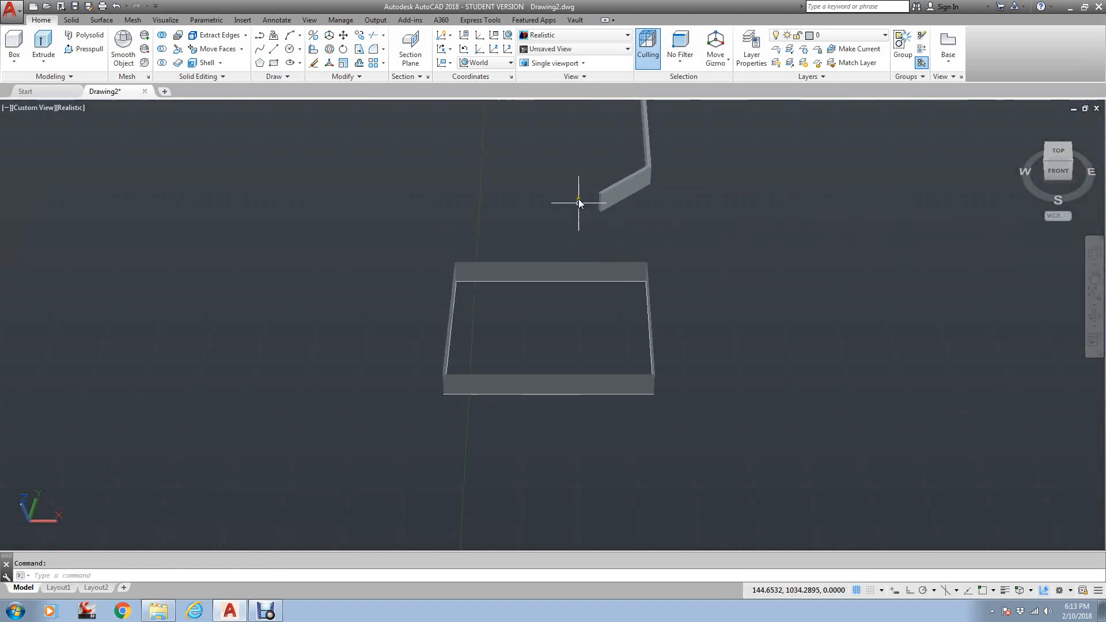
{"action": "scroll", "coordinate": [606, 195], "scroll_direction": "up", "scroll_amount": 4}
{"action": "middle_click_drag", "start_coordinate": [606, 196], "coordinate": [619, 372]}
{"action": "scroll", "coordinate": [684, 227], "scroll_direction": "up", "scroll_amount": 3}
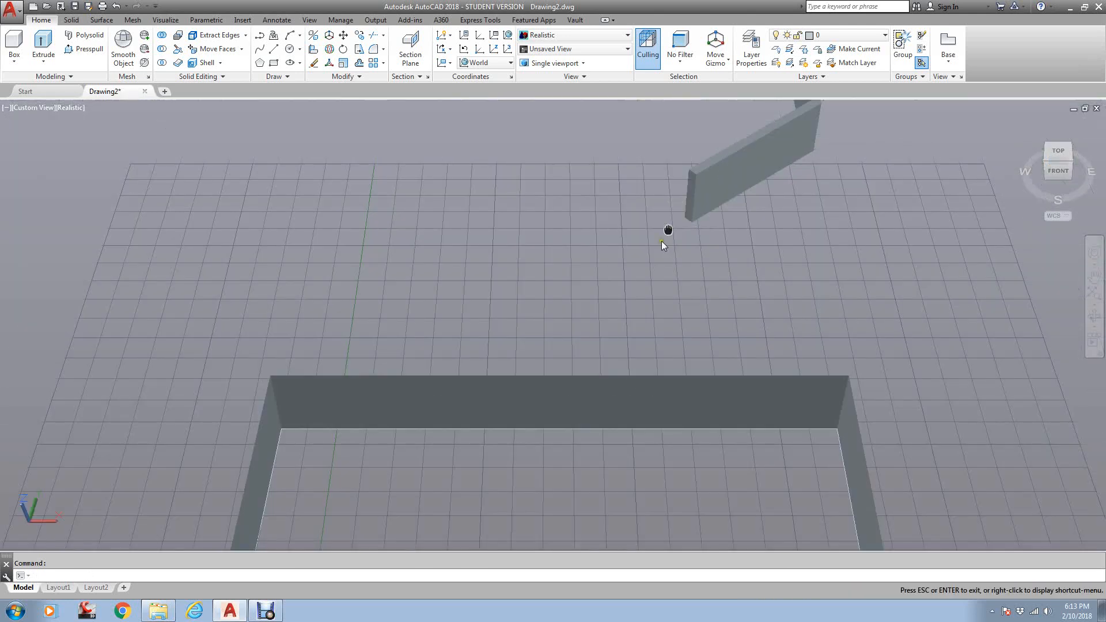
Stretch the open polysolid's free end to the bottom endpoint of its first segment, forming a closed triangular wall.
{"action": "middle_click_drag", "start_coordinate": [668, 228], "coordinate": [620, 334]}
{"action": "scroll", "coordinate": [689, 277], "scroll_direction": "up", "scroll_amount": 3}
{"action": "middle_click_drag", "start_coordinate": [705, 271], "coordinate": [673, 337]}
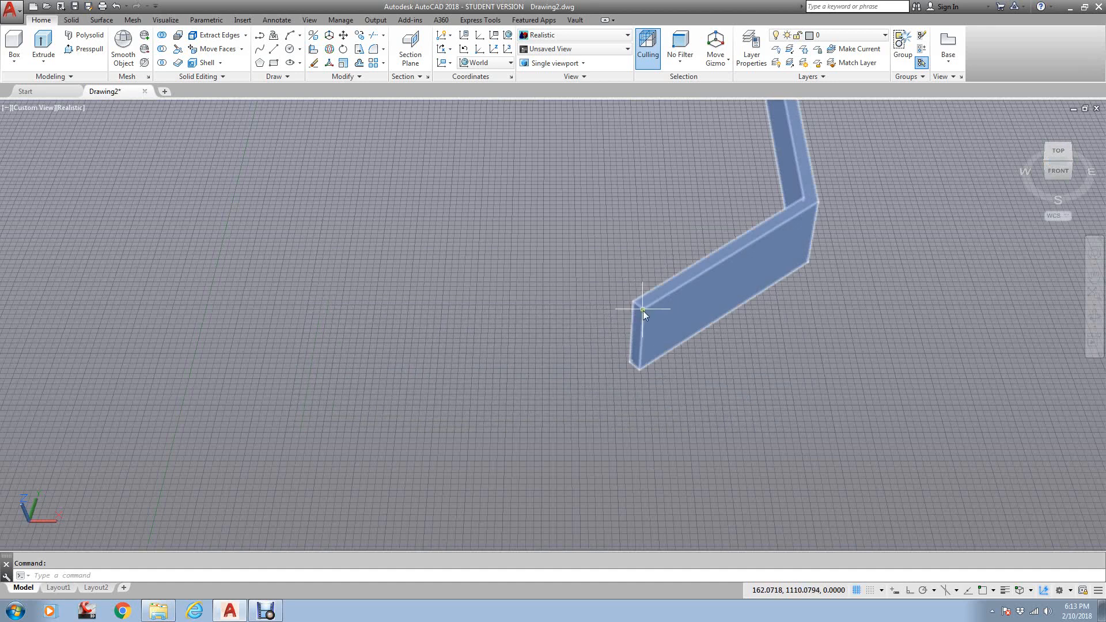
{"action": "middle_click_drag", "start_coordinate": [640, 364], "coordinate": [850, 435]}
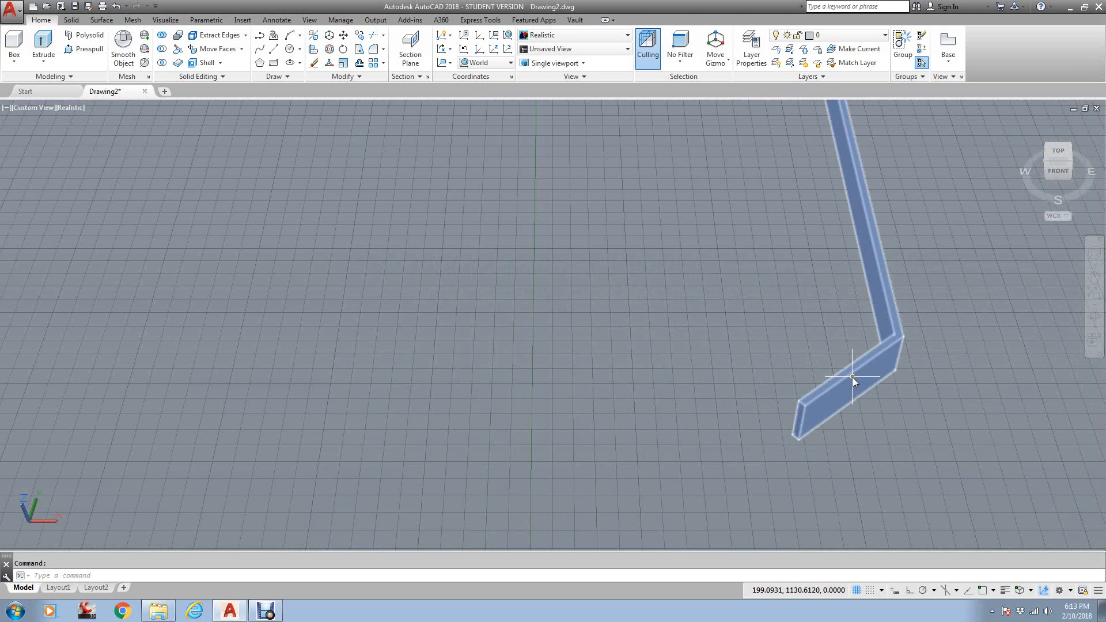
{"action": "scroll", "coordinate": [852, 377], "scroll_direction": "down", "scroll_amount": 2}
{"action": "left_click", "coordinate": [728, 377]}
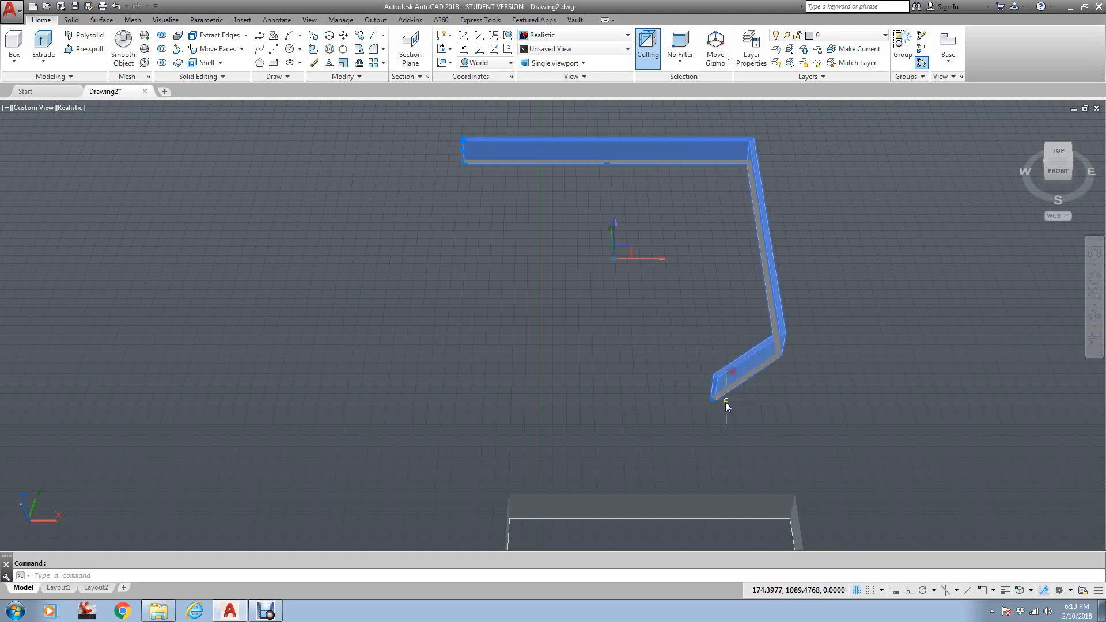
{"action": "scroll", "coordinate": [713, 403], "scroll_direction": "up", "scroll_amount": 2}
{"action": "left_click", "coordinate": [740, 411]}
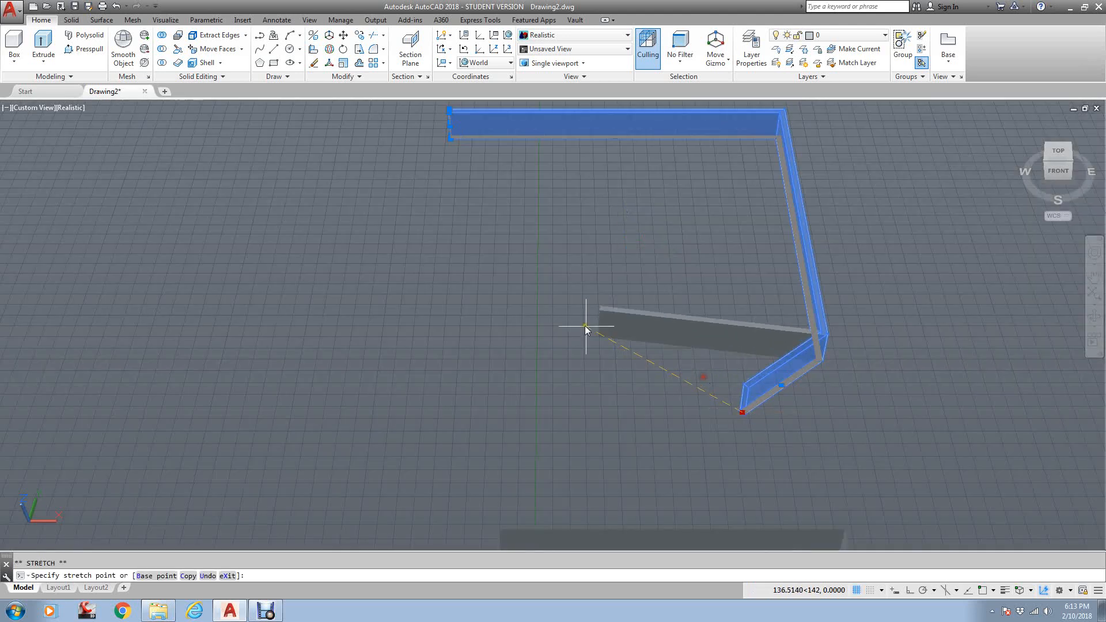
{"action": "middle_click_drag", "start_coordinate": [613, 344], "coordinate": [707, 464]}
{"action": "type", "text": "end"}
{"action": "key", "text": "Return"}
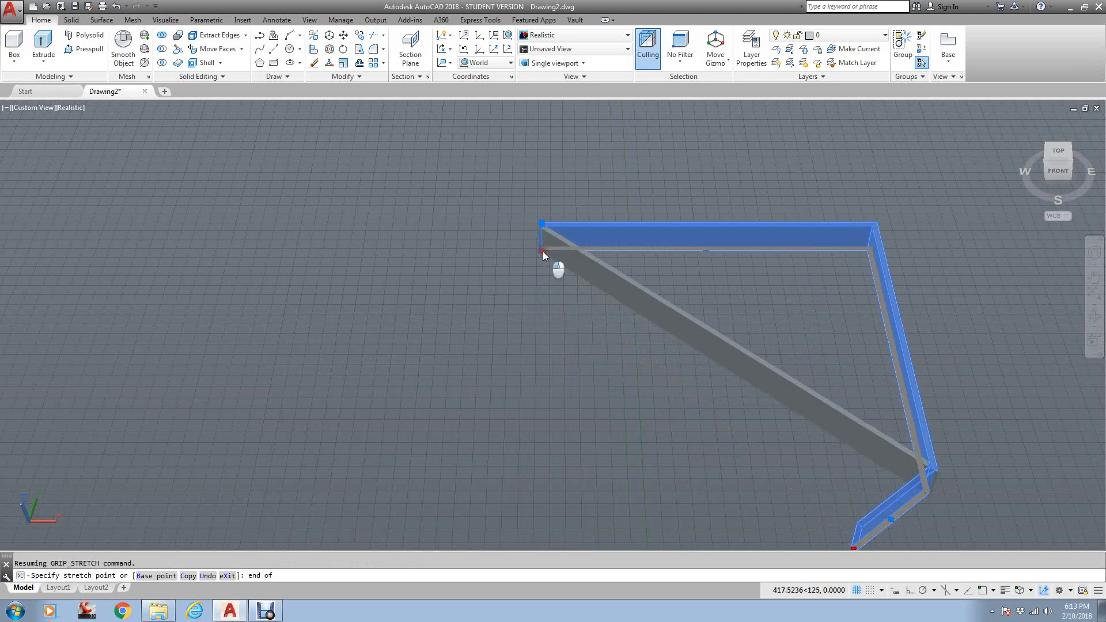
{"action": "left_click", "coordinate": [543, 251]}
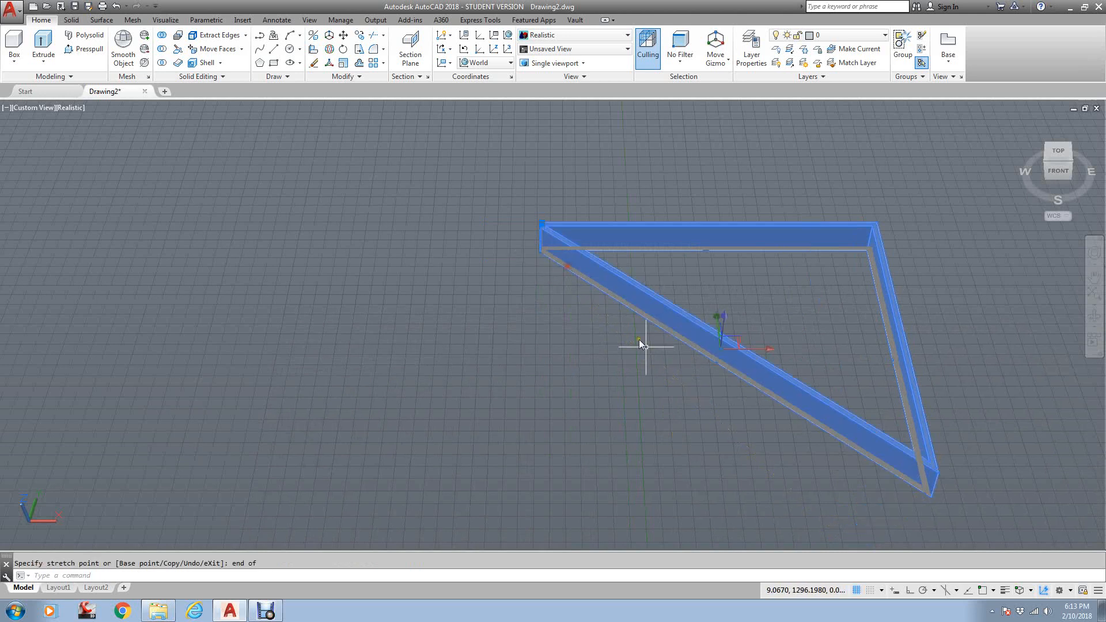
{"action": "left_click", "coordinate": [668, 308]}
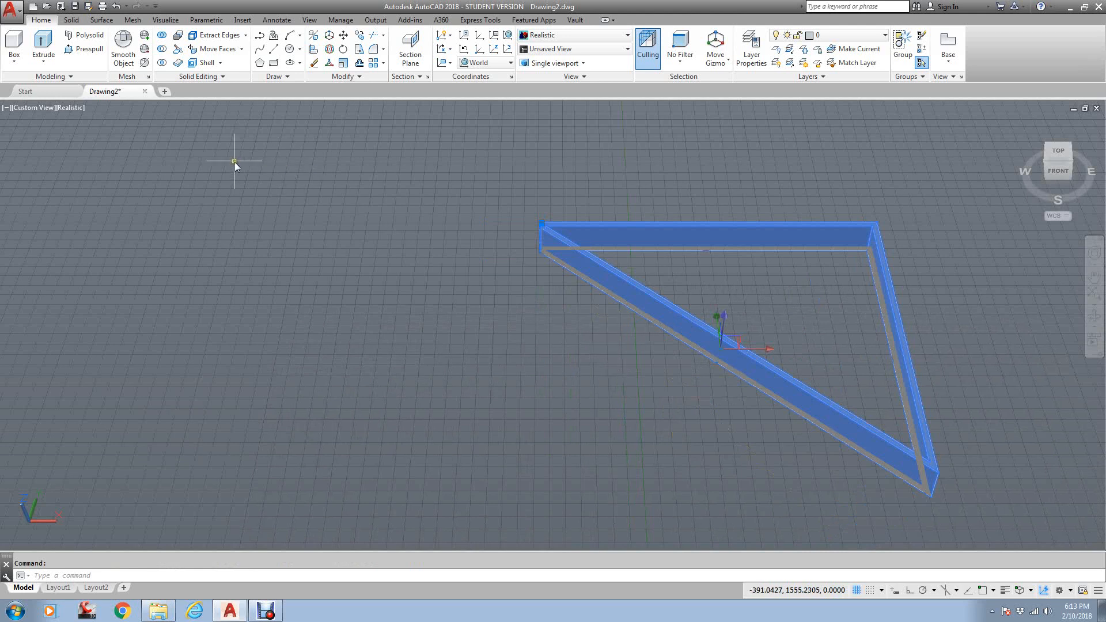
{"action": "key", "text": "Escape"}
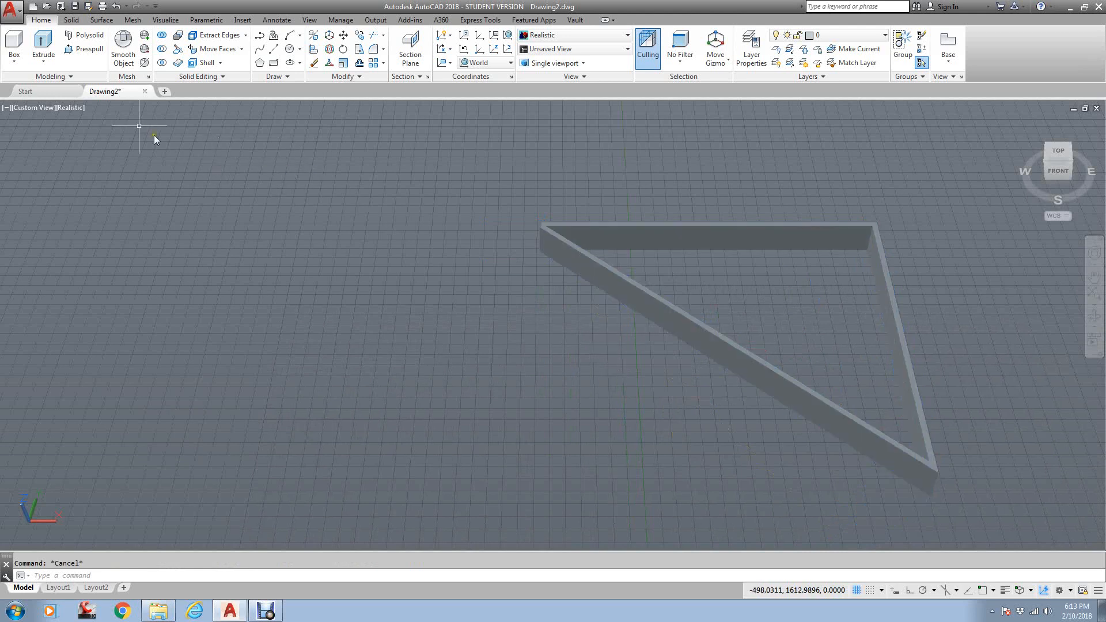
Draw an L-shaped two-segment polysolid, 20 high and 50 wide, on the west side of the triangular wall.
{"action": "left_click", "coordinate": [85, 35]}
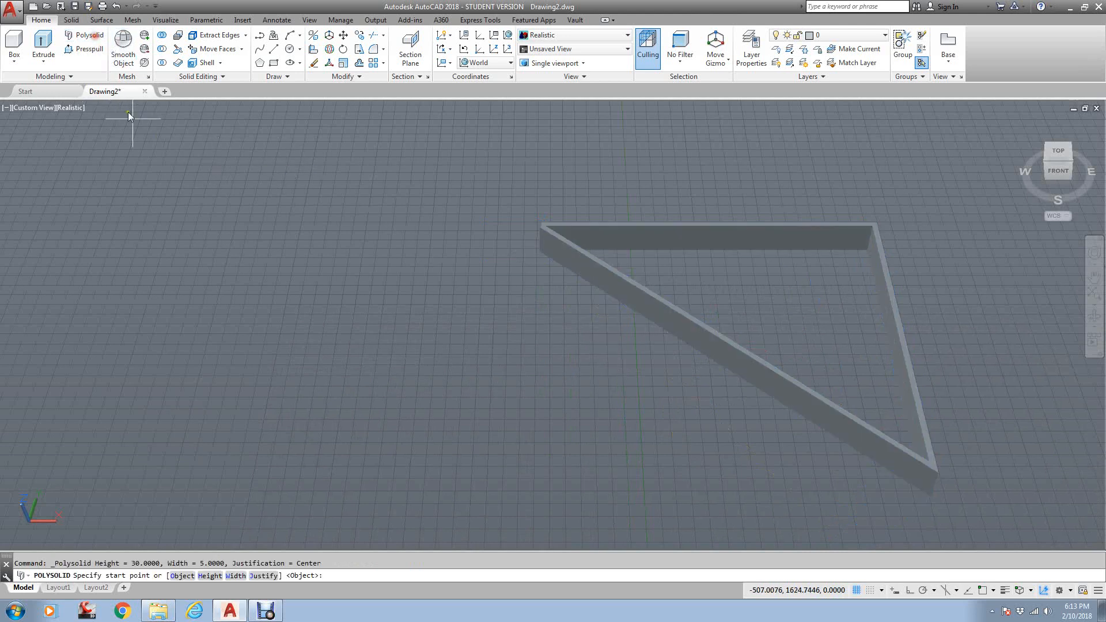
{"action": "left_click", "coordinate": [211, 575]}
{"action": "type", "text": "20"}
{"action": "key", "text": "Return"}
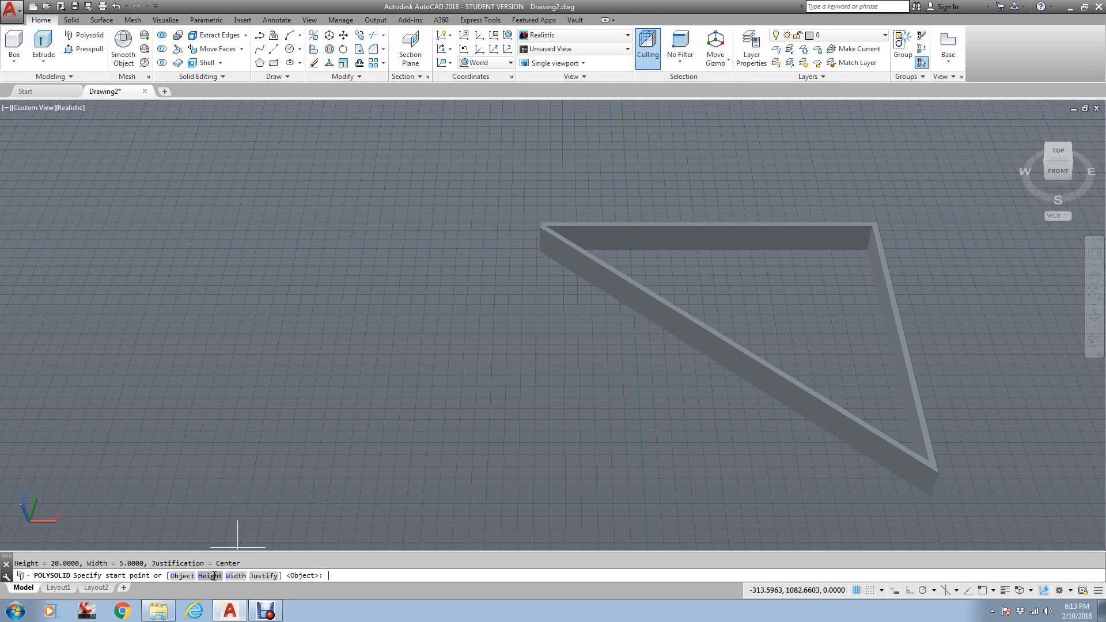
{"action": "left_click", "coordinate": [241, 575]}
{"action": "type", "text": "5"}
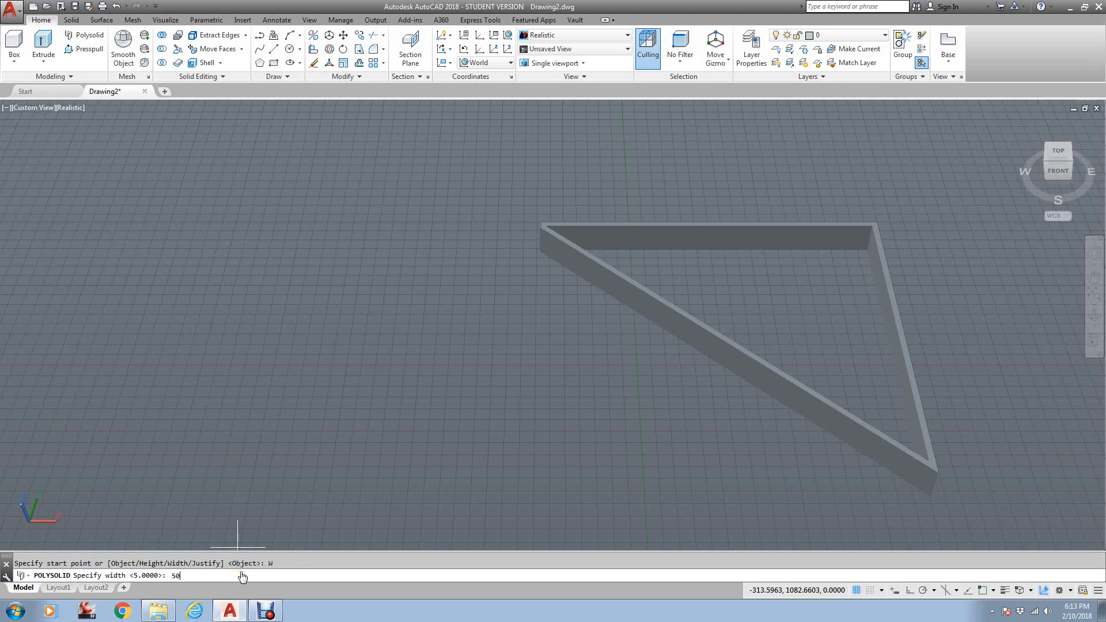
{"action": "type", "text": "0"}
{"action": "key", "text": "Return"}
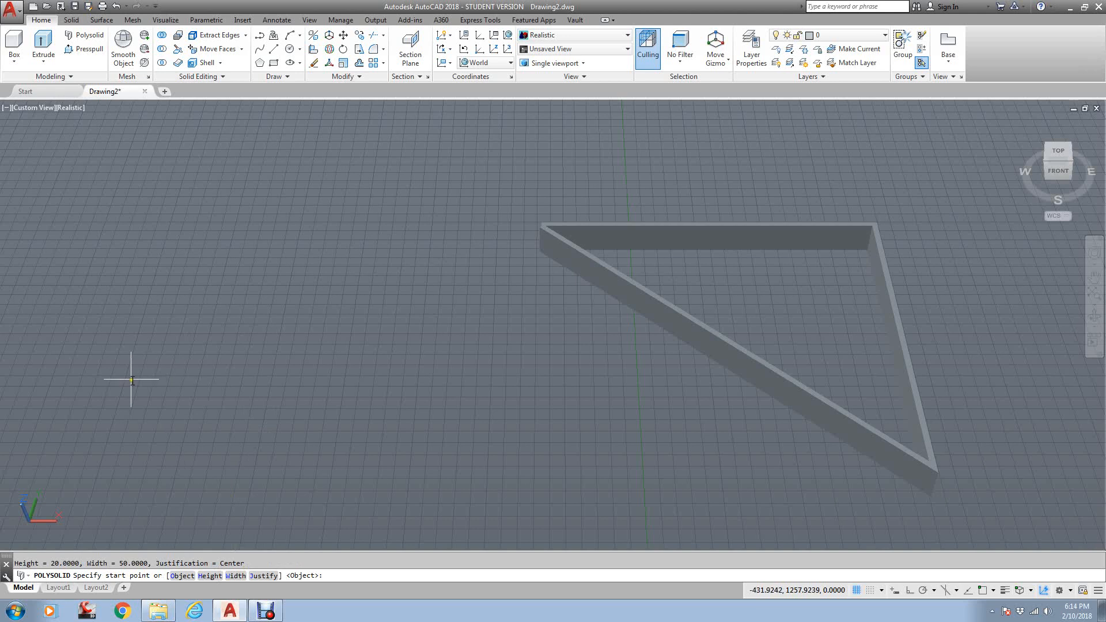
{"action": "scroll", "coordinate": [553, 313], "scroll_direction": "down", "scroll_amount": 2}
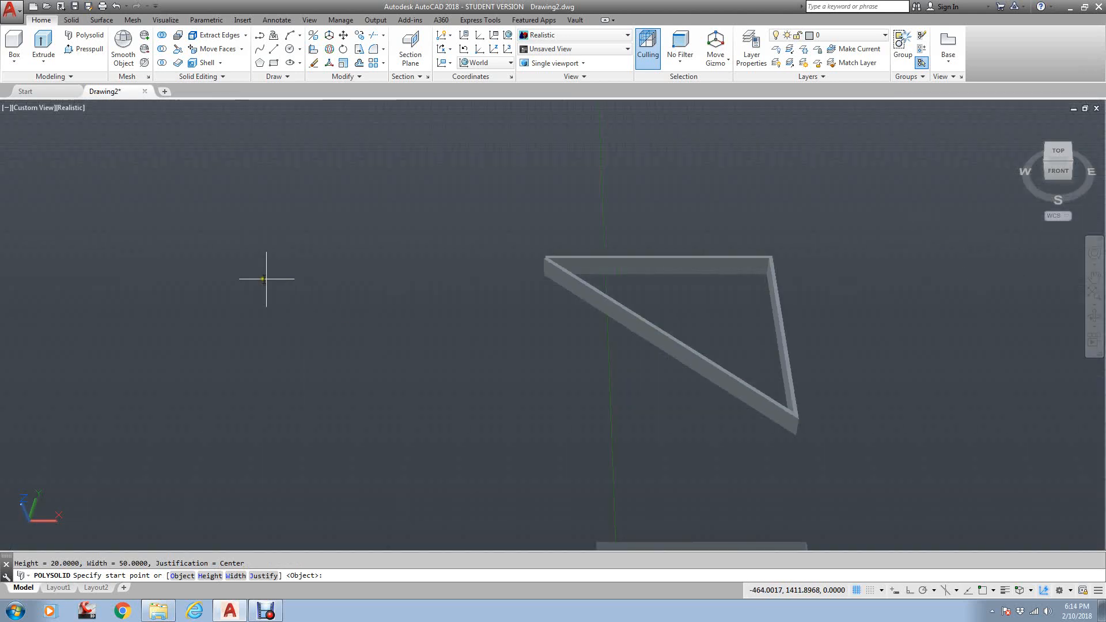
{"action": "left_click", "coordinate": [226, 250]}
{"action": "left_click", "coordinate": [390, 263]}
{"action": "left_click", "coordinate": [394, 367]}
{"action": "key", "text": "Return"}
{"action": "scroll", "coordinate": [396, 371], "scroll_direction": "up", "scroll_amount": 2}
{"action": "scroll", "coordinate": [397, 371], "scroll_direction": "up", "scroll_amount": 1}
{"action": "middle_click_drag", "start_coordinate": [396, 371], "coordinate": [552, 308]}
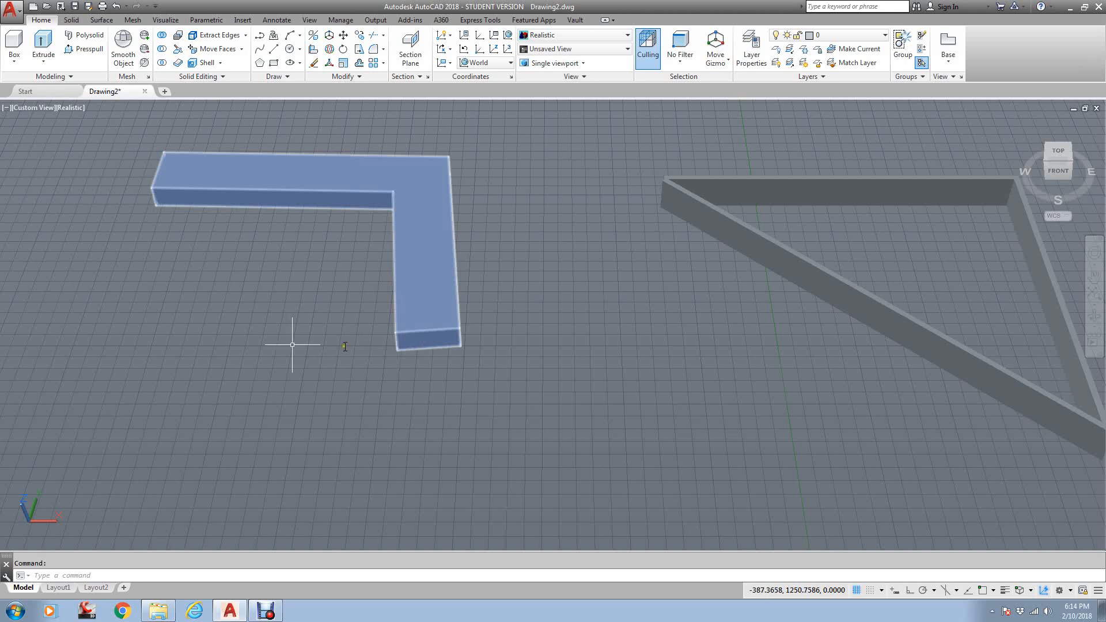
Draw a single-segment polysolid 20 high, 20 wide and 20 long with ortho on, in front of the L-shaped wall.
{"action": "left_click", "coordinate": [91, 36]}
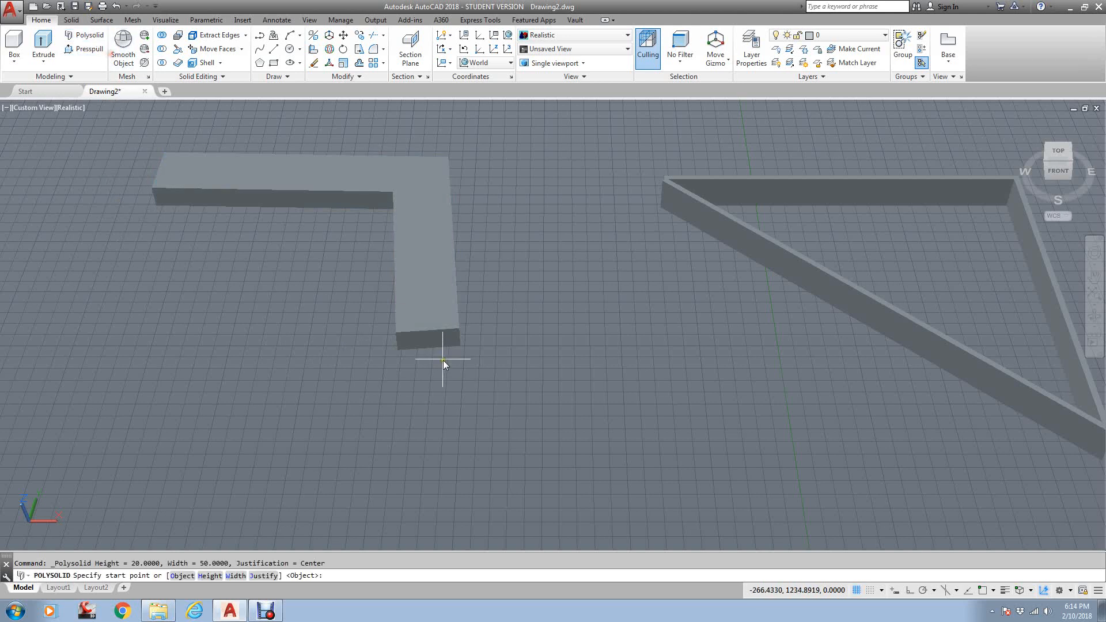
{"action": "left_click", "coordinate": [208, 576]}
{"action": "key", "text": "Return"}
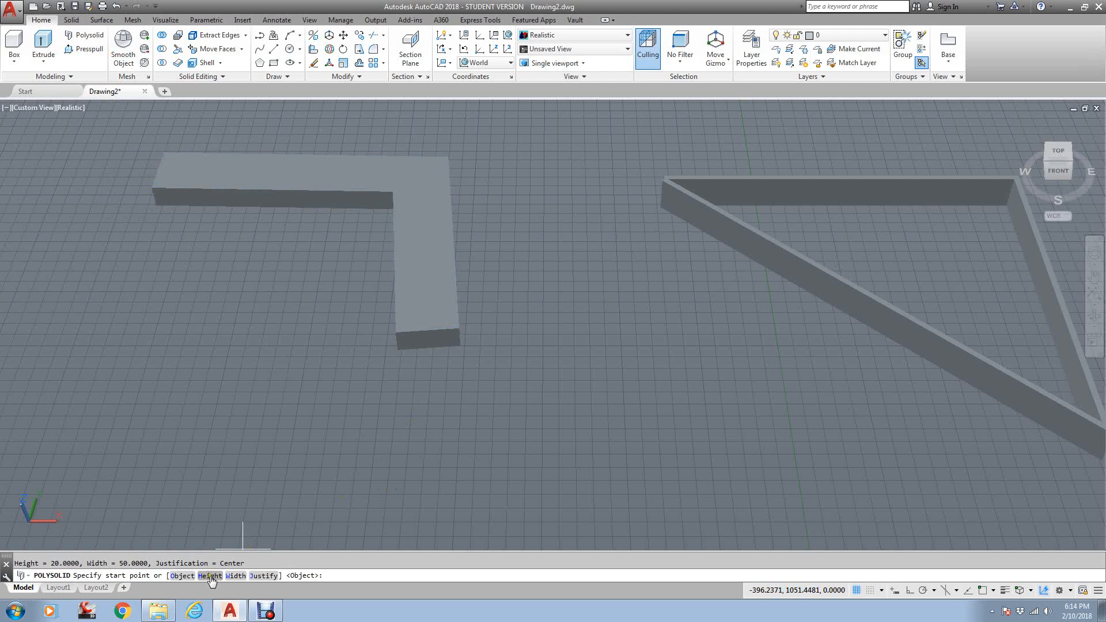
{"action": "left_click", "coordinate": [232, 576]}
{"action": "type", "text": "20"}
{"action": "key", "text": "Return"}
{"action": "left_click", "coordinate": [166, 433]}
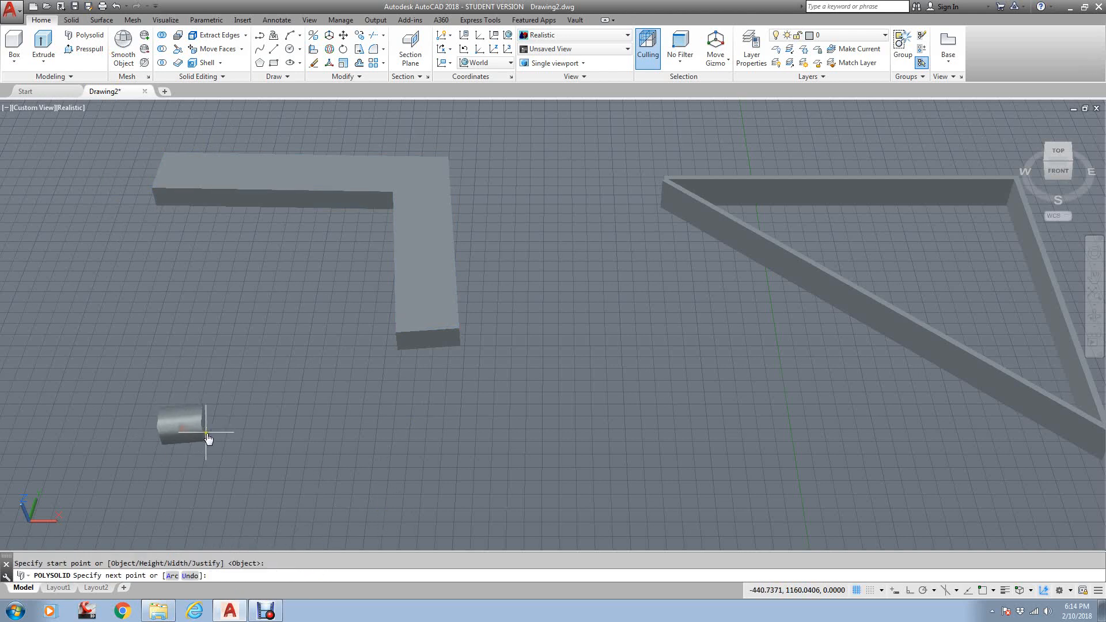
{"action": "key", "text": "F8"}
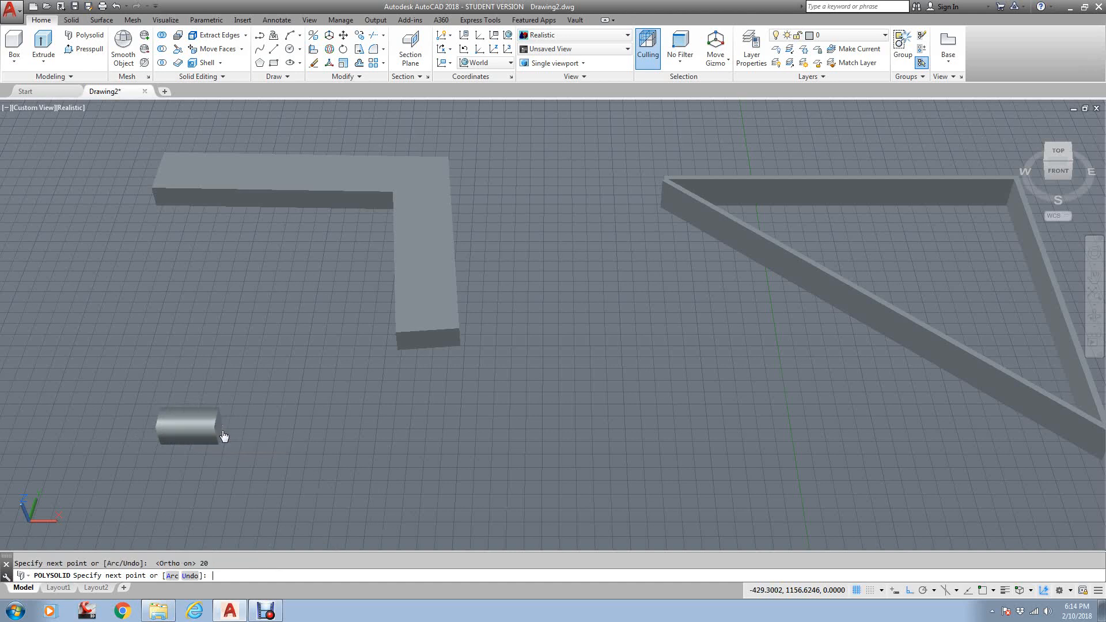
{"action": "scroll", "coordinate": [230, 417], "scroll_direction": "up", "scroll_amount": 3}
{"action": "middle_click_drag", "start_coordinate": [124, 428], "coordinate": [453, 348]}
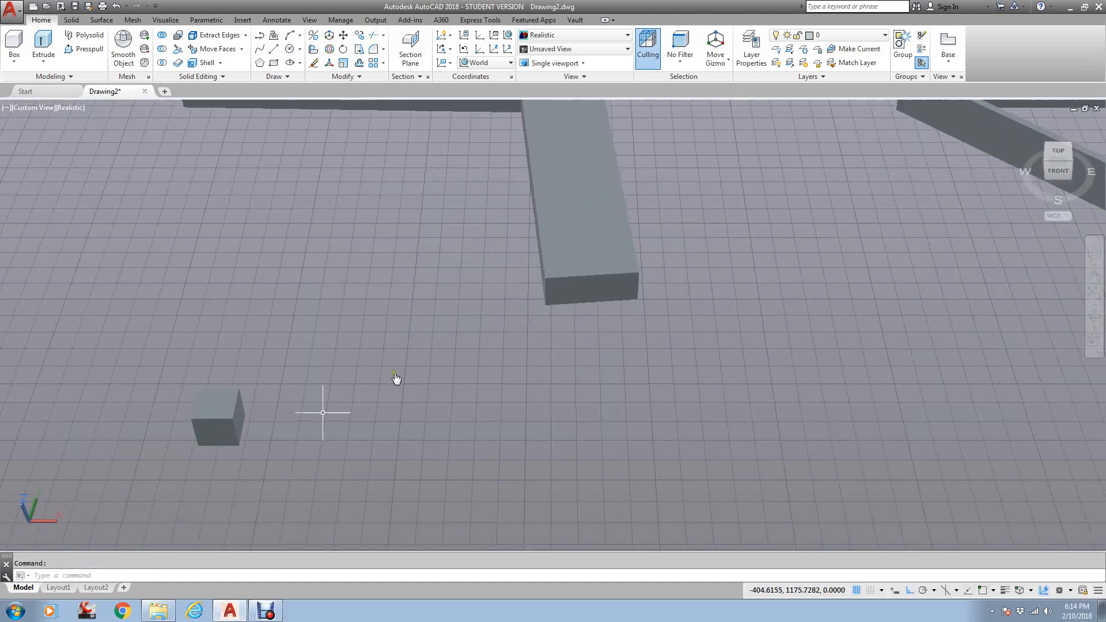
{"action": "scroll", "coordinate": [232, 426], "scroll_direction": "up", "scroll_amount": 3}
{"action": "middle_click_drag", "start_coordinate": [232, 426], "coordinate": [726, 391]}
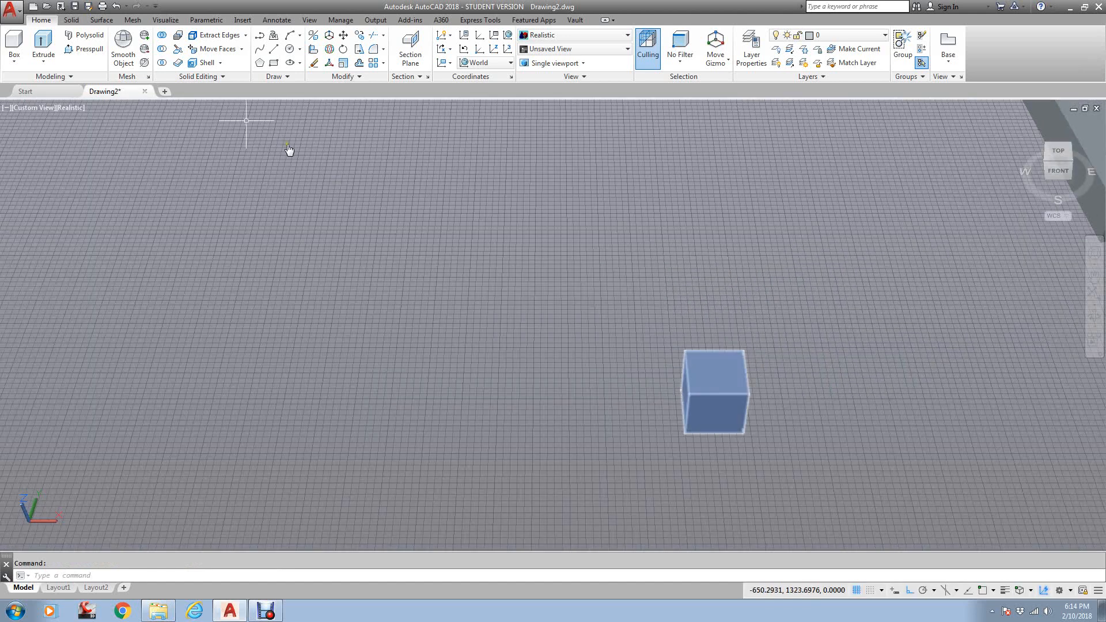
Create a box with the Cube option and a side length of 20 beside the short cube-shaped polysolid.
{"action": "left_click", "coordinate": [14, 44]}
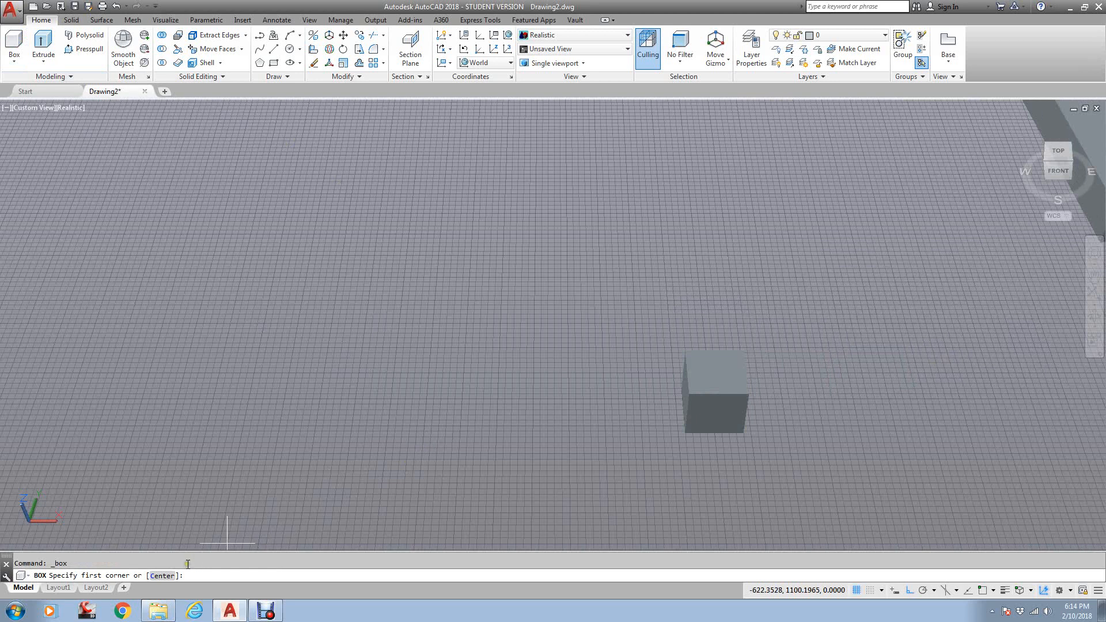
{"action": "left_click", "coordinate": [591, 403]}
{"action": "type", "text": "c"}
{"action": "key", "text": "Return"}
{"action": "type", "text": "20"}
{"action": "key", "text": "Return"}
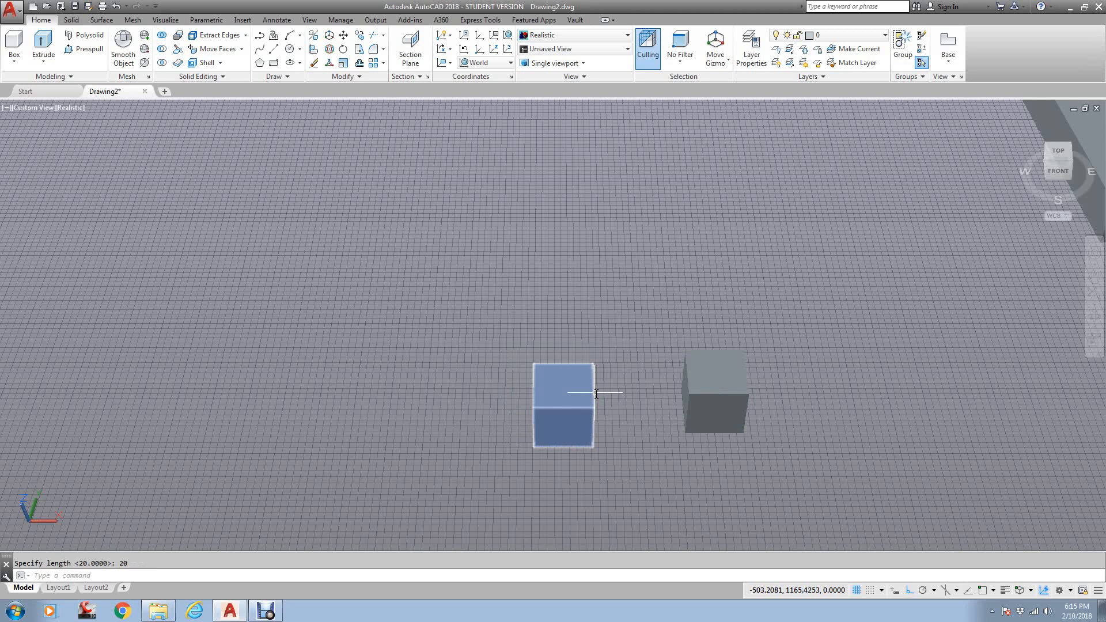
Examine the grips of the cube-shaped polysolid next to the box, and clear the selection.
{"action": "scroll", "coordinate": [597, 393], "scroll_direction": "down", "scroll_amount": 1}
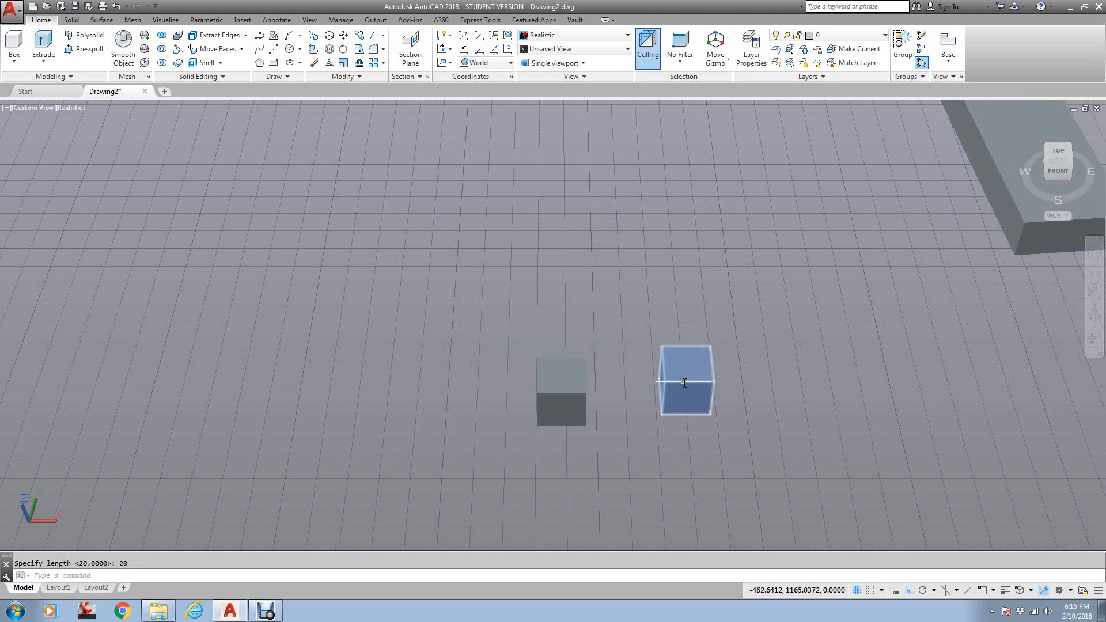
{"action": "left_click", "coordinate": [683, 383]}
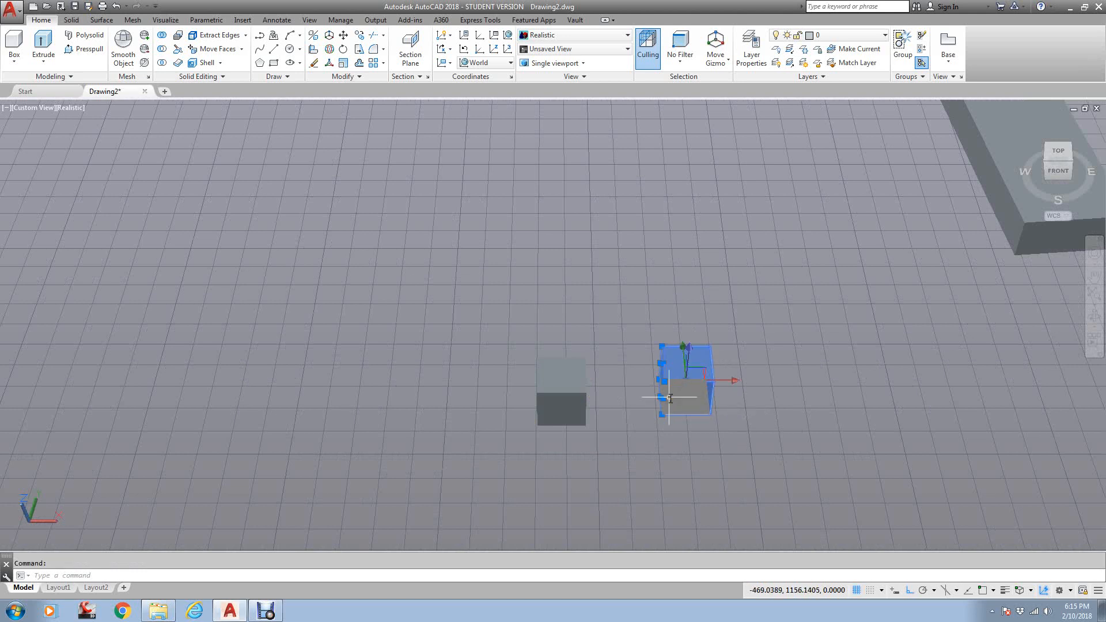
{"action": "key", "text": "Escape"}
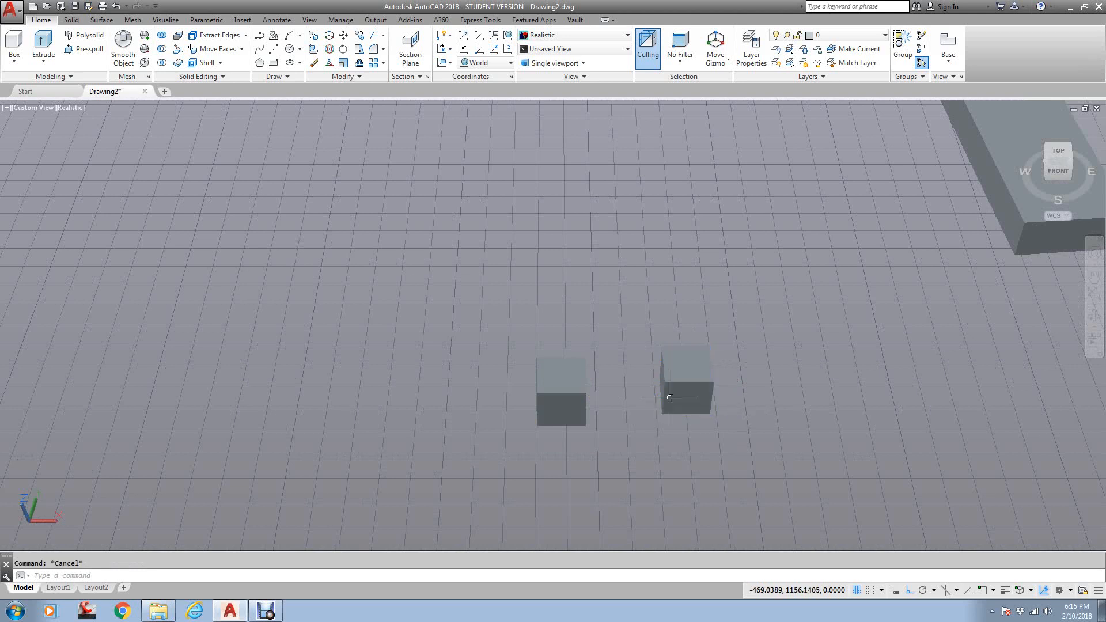